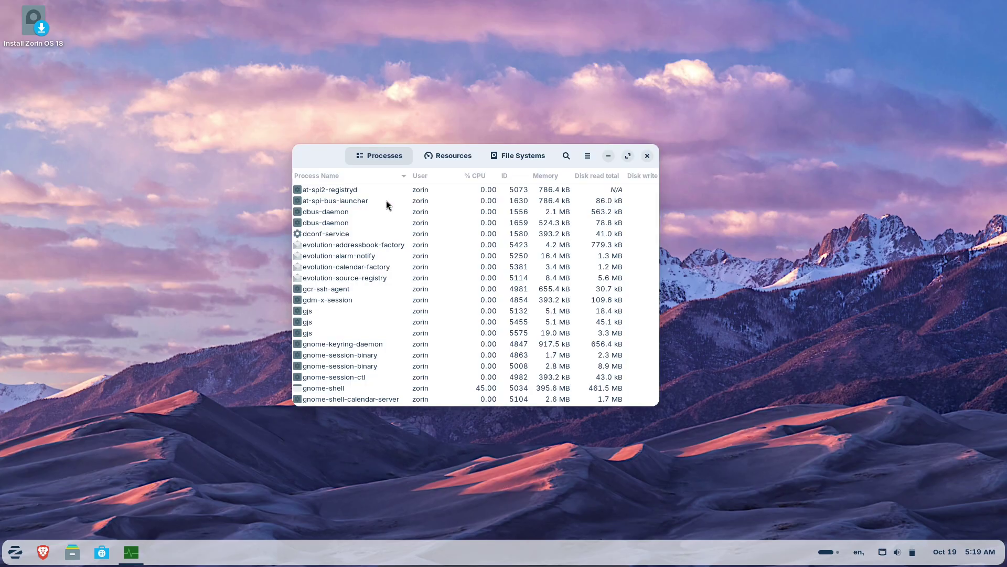
Maximize the System Monitor window and show its resource graphs with the Network and Disk sections collapsed
left_click(632, 151)
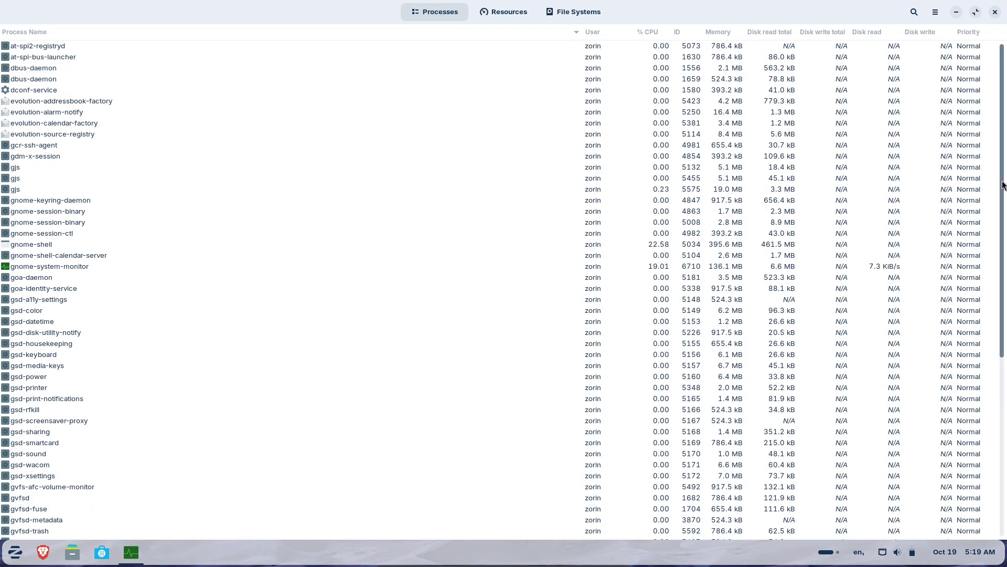
left_click(1002, 408)
left_click(501, 19)
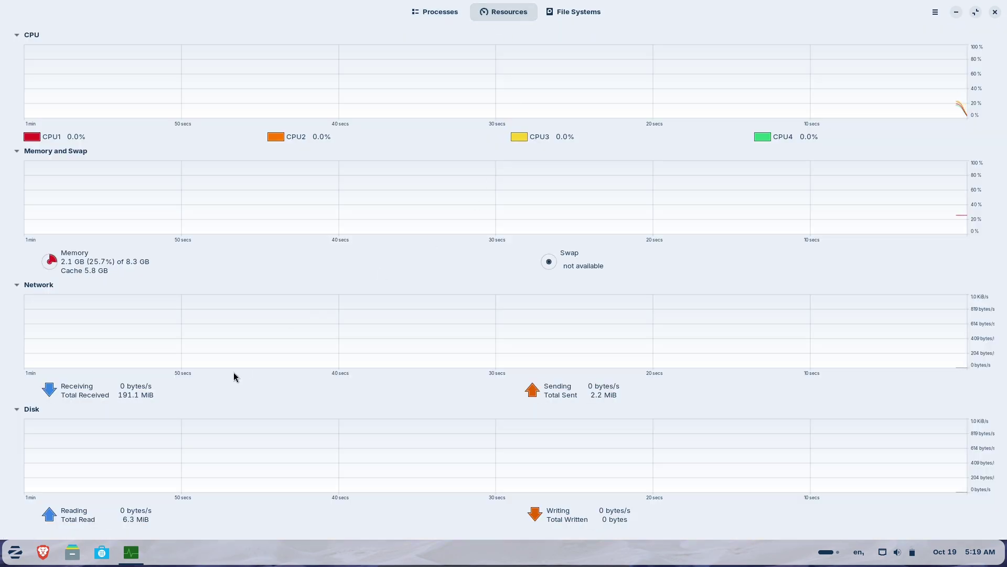
left_click(12, 411)
left_click(21, 360)
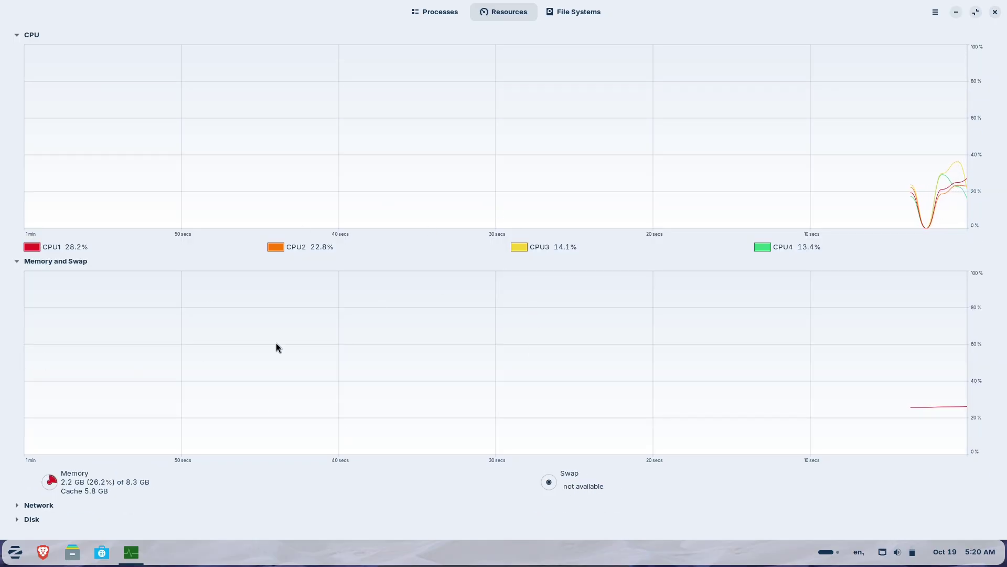
View System Monitor's About information and file systems, and close System Monitor
left_click(935, 11)
left_click(926, 113)
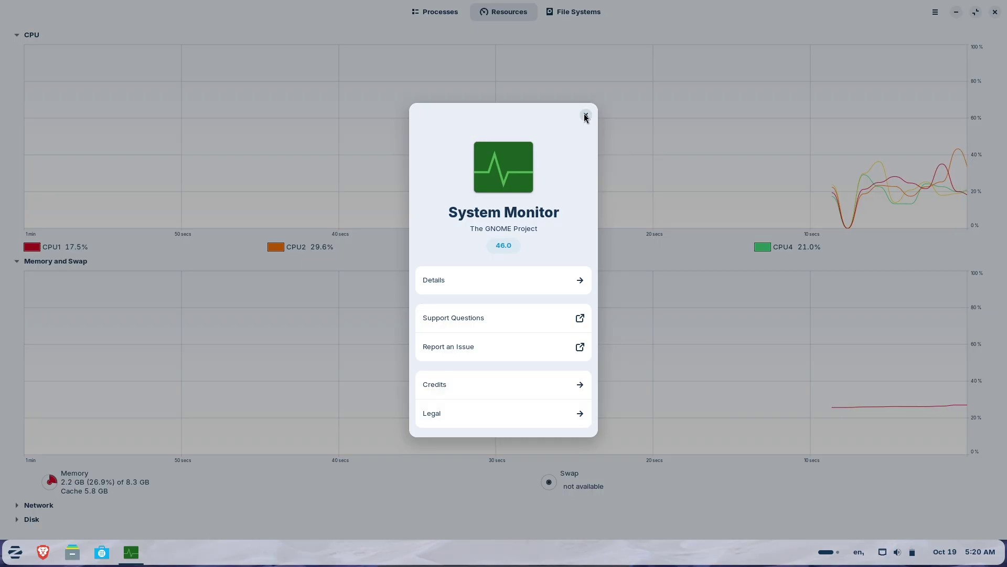
left_click(585, 116)
left_click(579, 12)
left_click(508, 11)
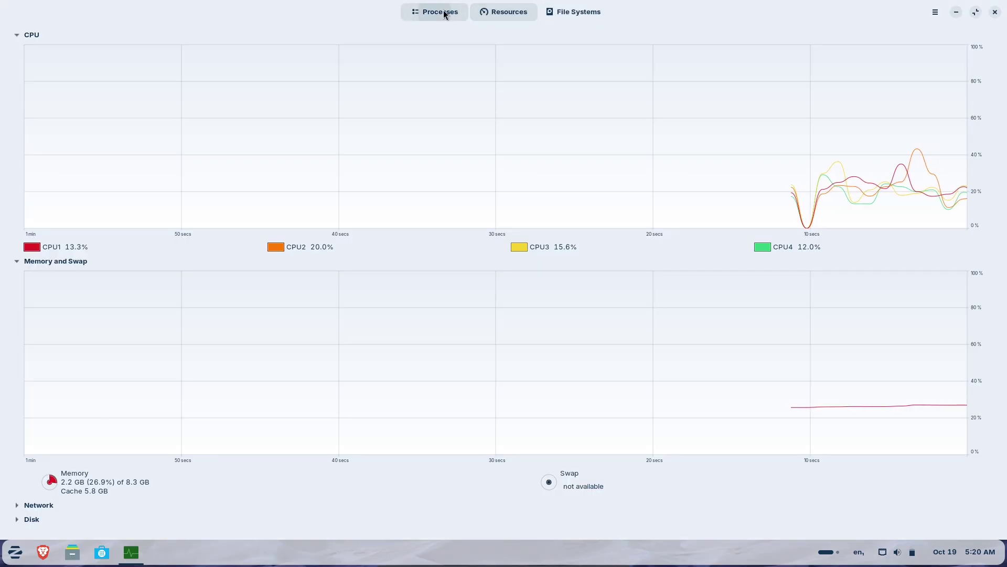
left_click(444, 13)
left_click(996, 12)
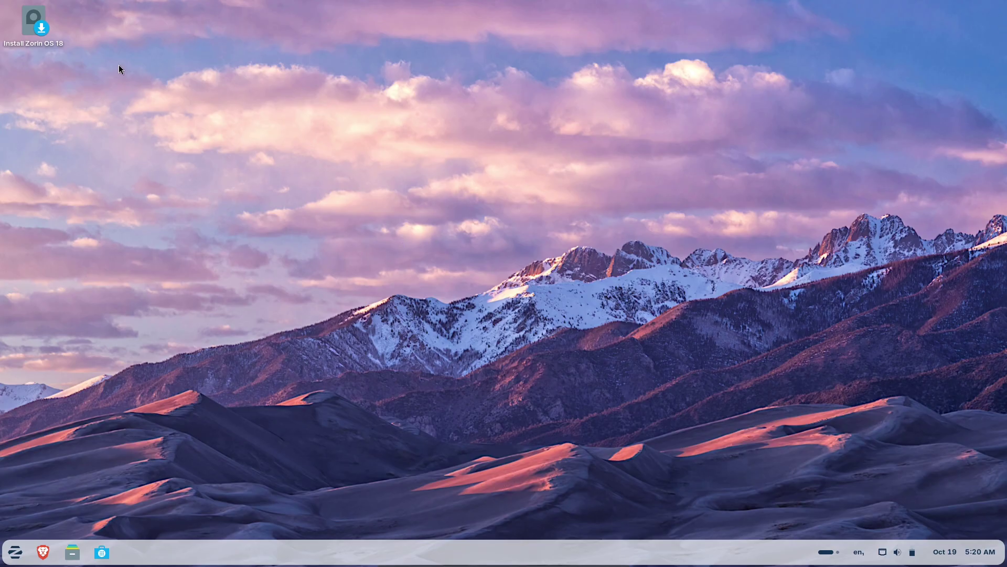
Switch the desktop layout in Zorin Appearance to the one with a full-screen app grid and centred taskbar icons
left_click(15, 552)
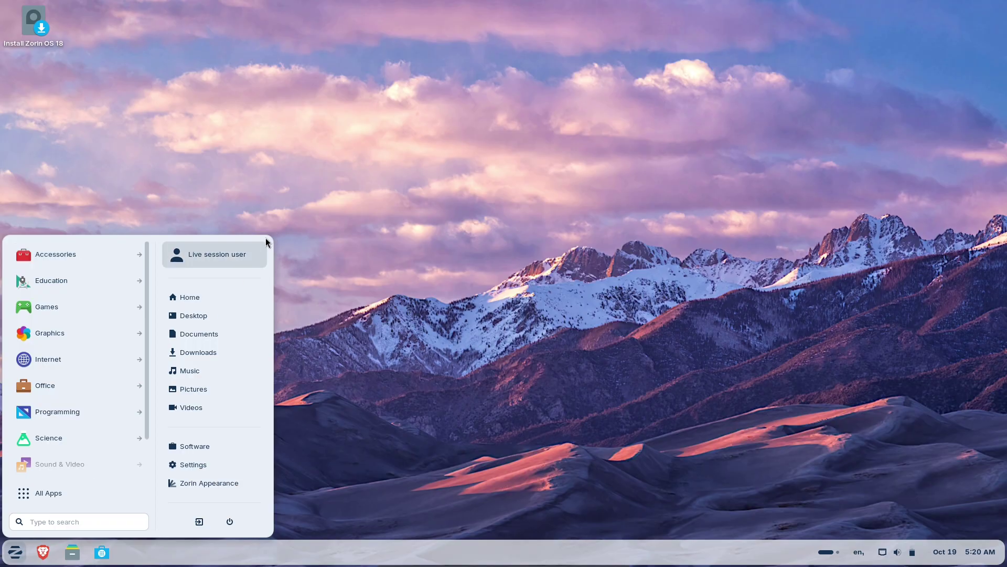
left_click(127, 256)
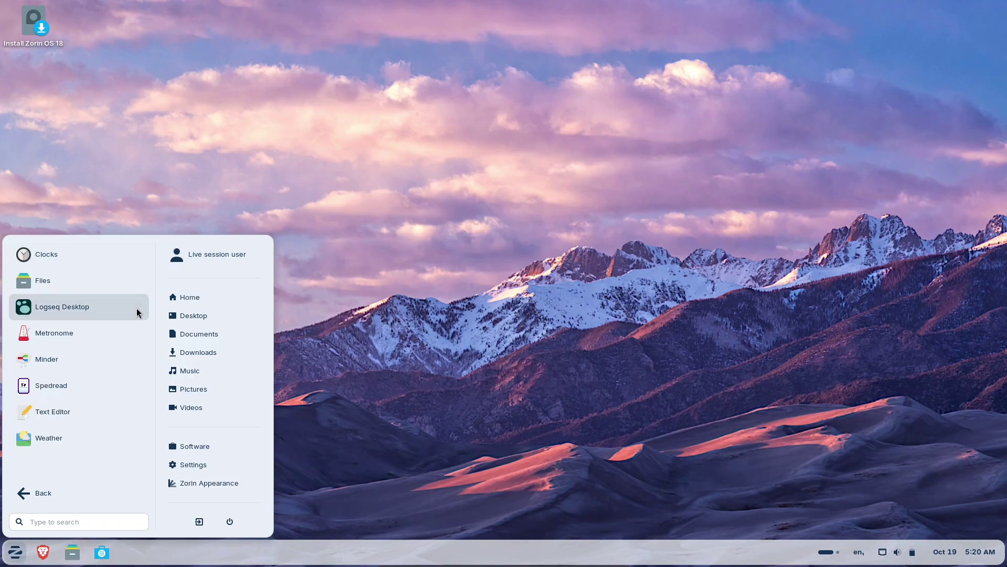
left_click(185, 480)
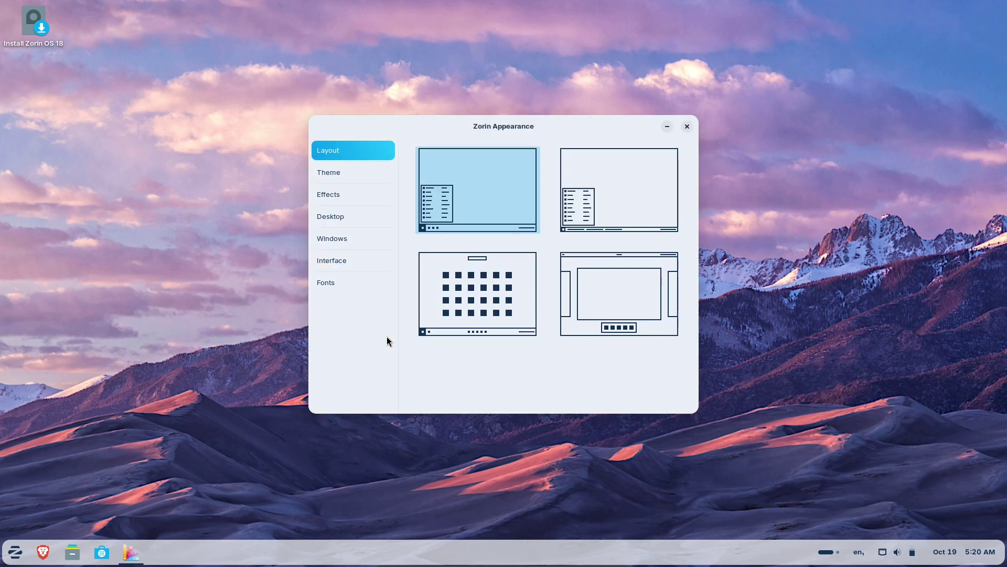
left_click(492, 297)
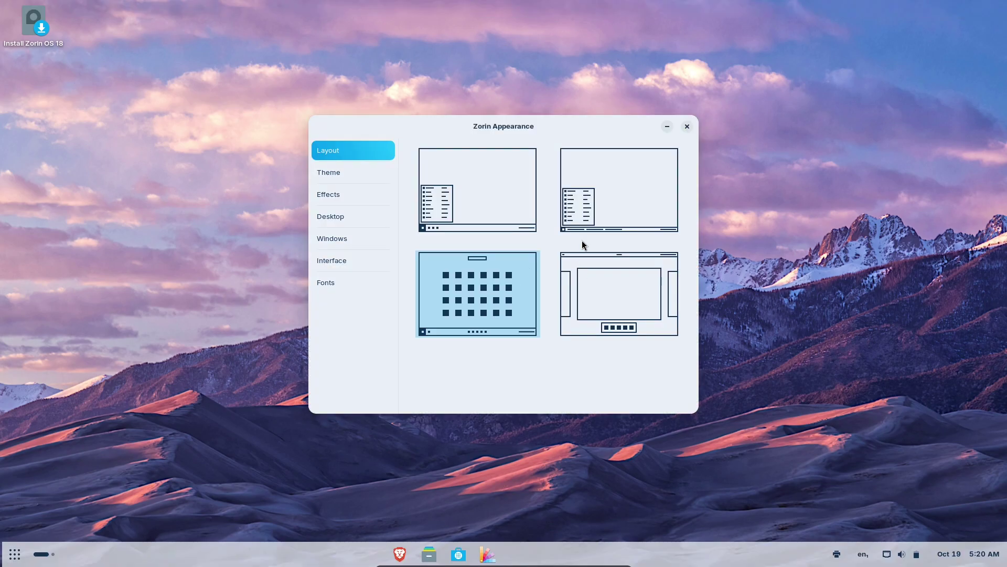
left_click(687, 127)
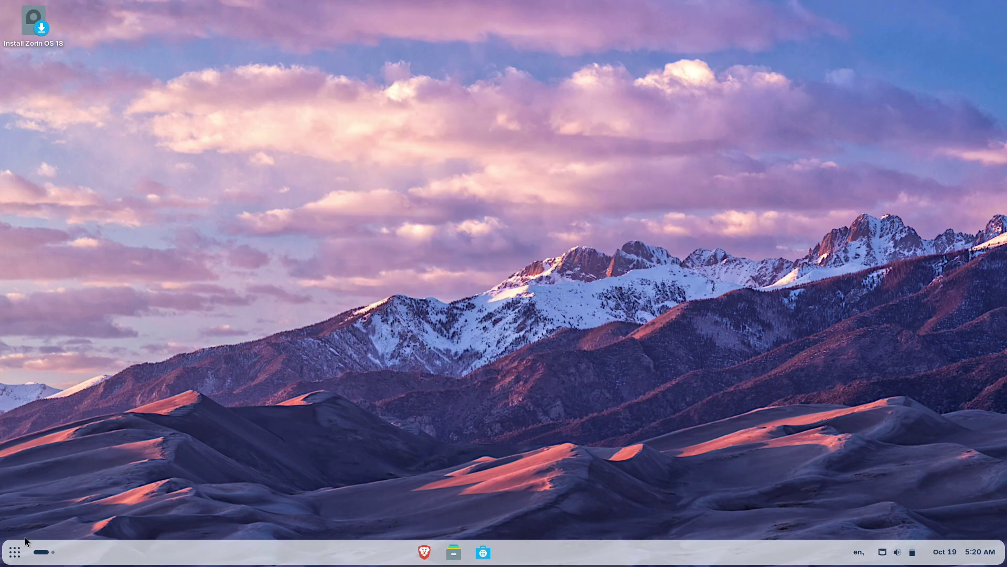
Examine the preinstalled applications on all pages of the app grid, including the Utilities folder
left_click(16, 552)
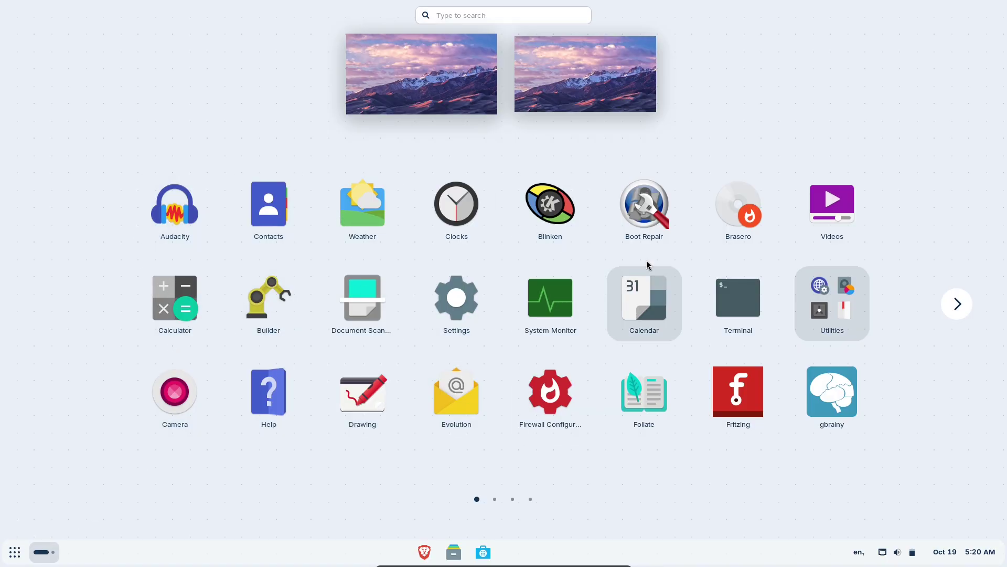
left_click(837, 337)
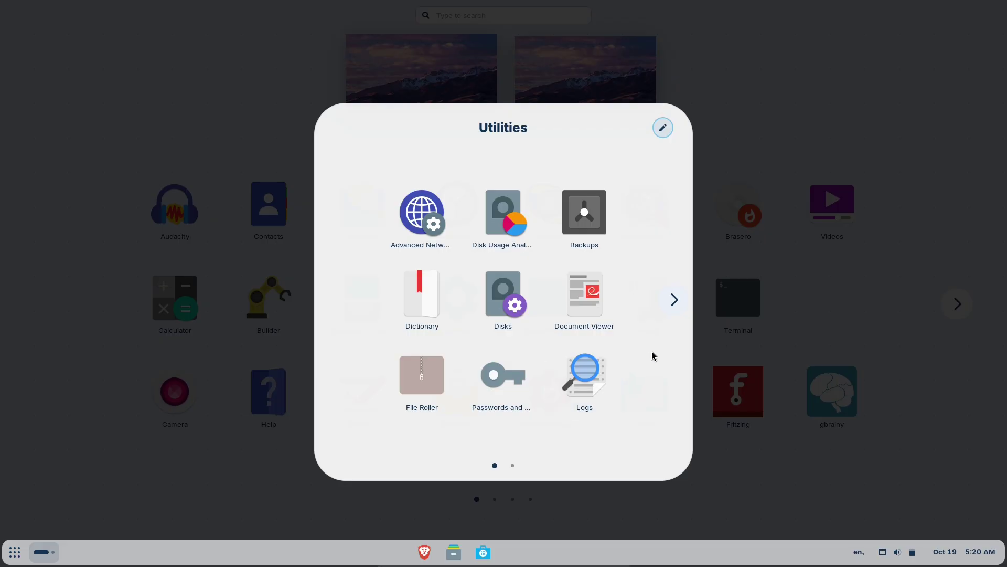
left_click(673, 313)
left_click(726, 478)
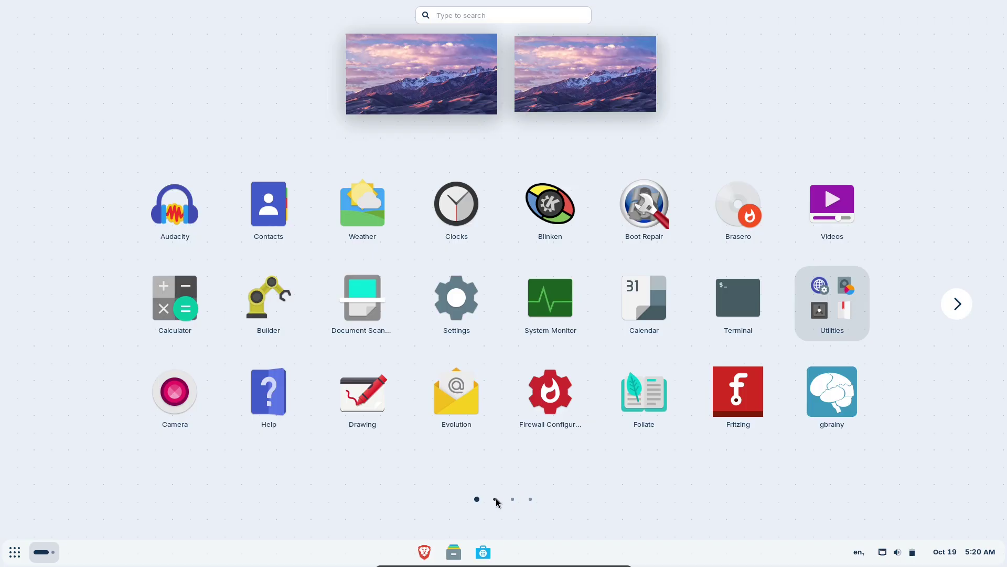
left_click(494, 499)
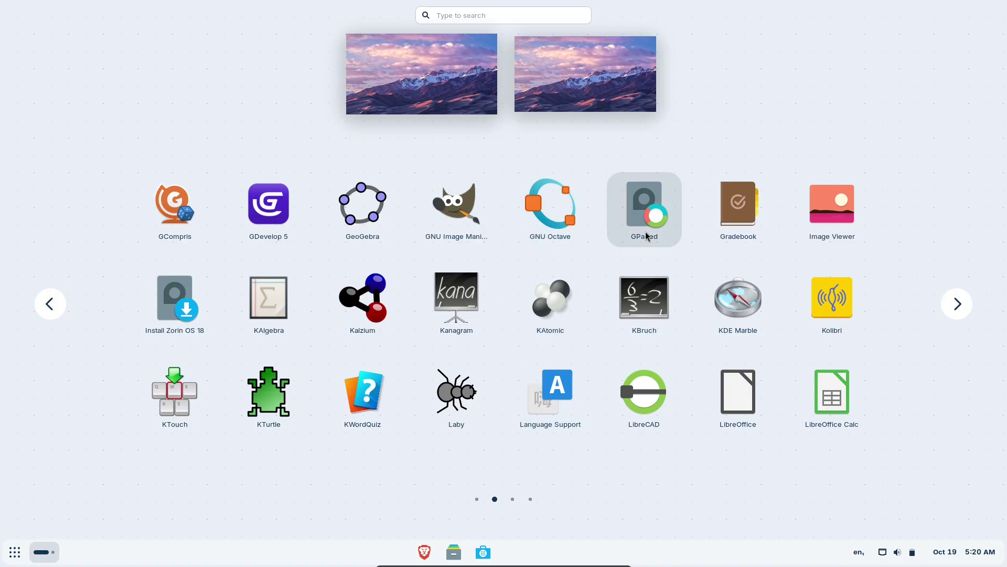
left_click(957, 303)
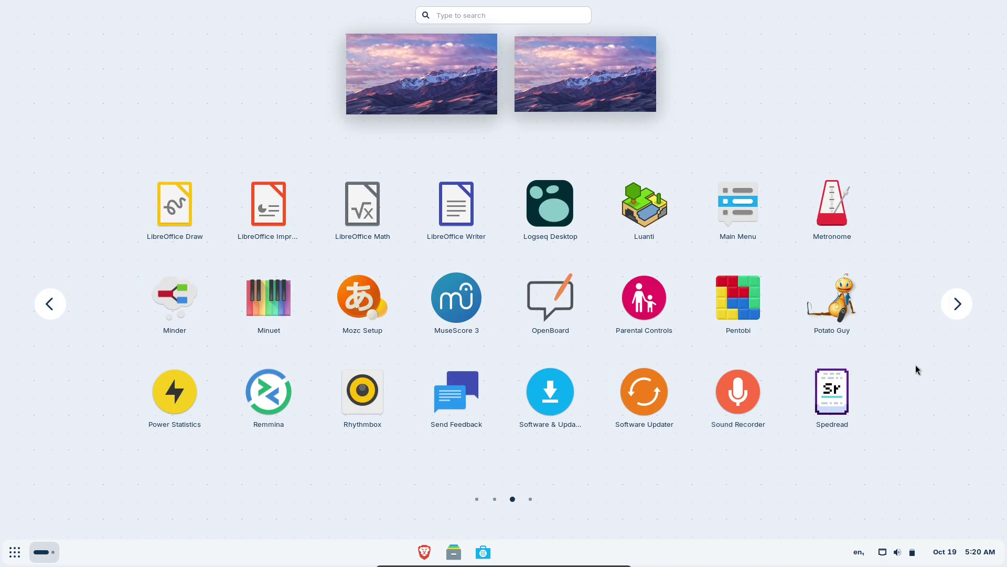
left_click(947, 305)
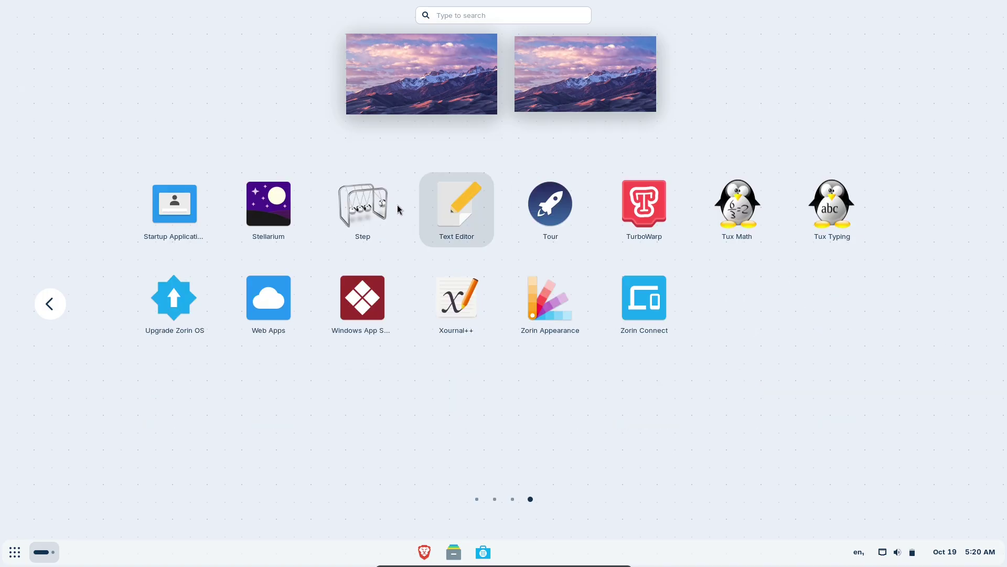
left_click(64, 305)
left_click(64, 306)
left_click(64, 305)
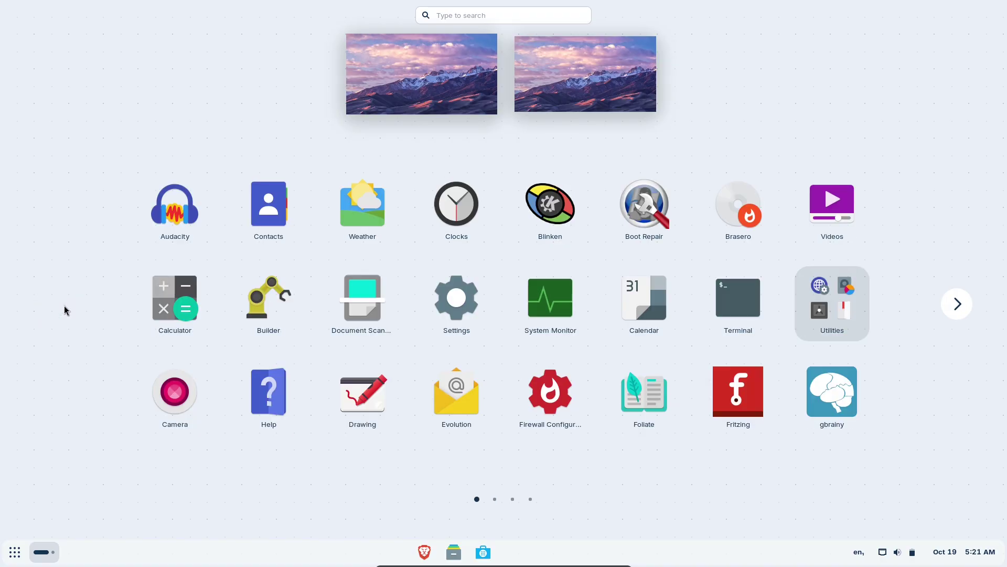
Open a Terminal window, maximized, and bring up the preferences of its Unnamed profile
left_click(738, 314)
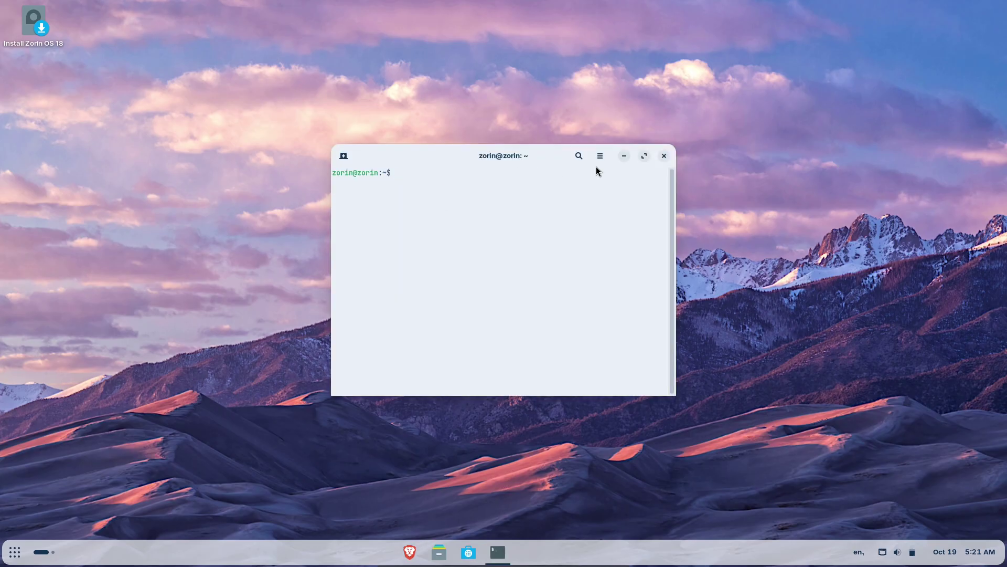
left_click(645, 156)
right_click(299, 125)
left_click(310, 263)
right_click(310, 265)
left_click(323, 235)
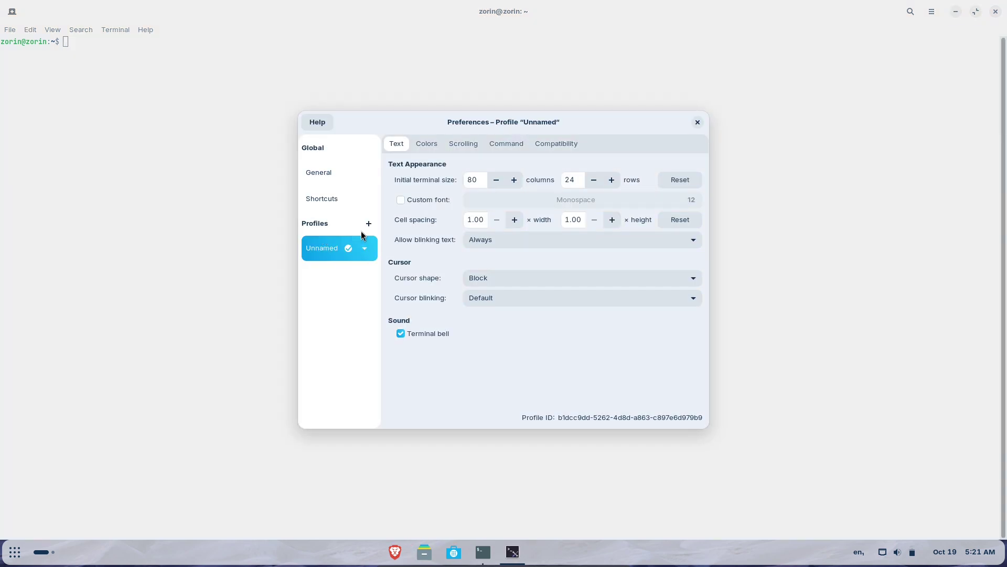
Enable a custom font for the terminal profile and set it to Monospace at size 16
left_click(426, 201)
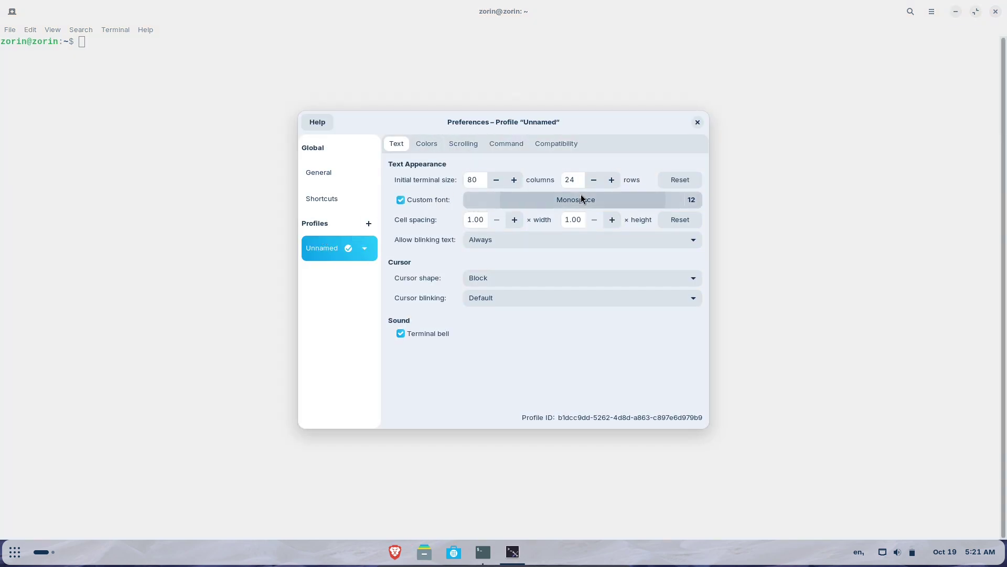
left_click(581, 195)
left_click(599, 381)
left_click(600, 382)
left_click(599, 381)
left_click(600, 382)
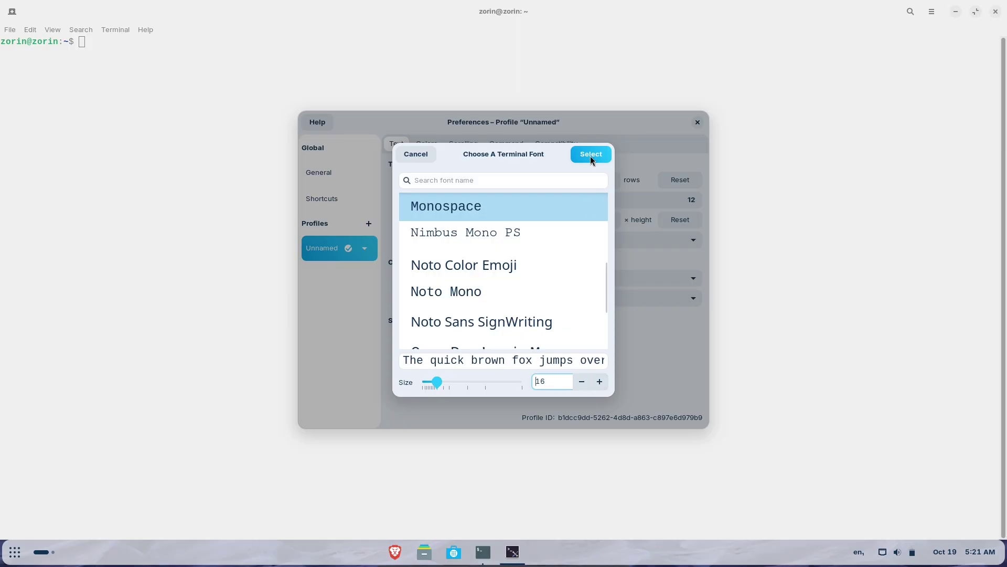
left_click(590, 153)
left_click(697, 123)
Install neofetch with sudo apt install neofetch and accept the installation
type("sudo apt install neofetch")
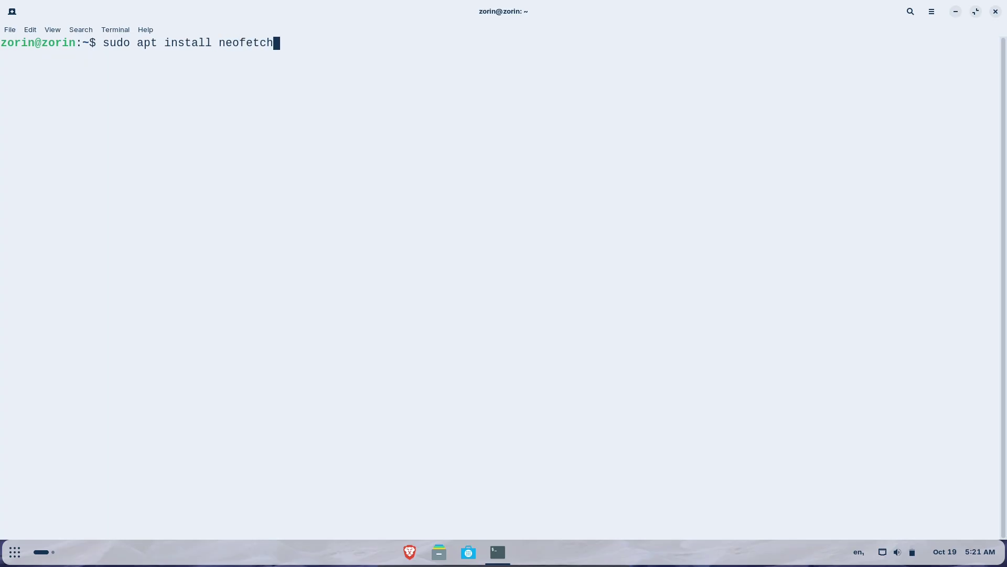
key("Return")
type("y")
key("Return")
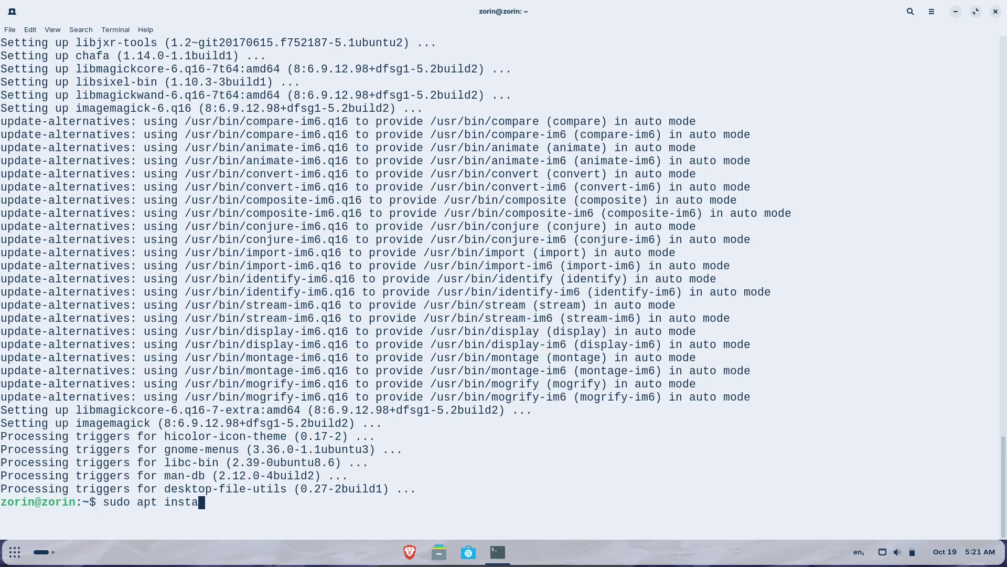
Install the inxi and htop packages with sudo apt install
type("nxi")
key("Return")
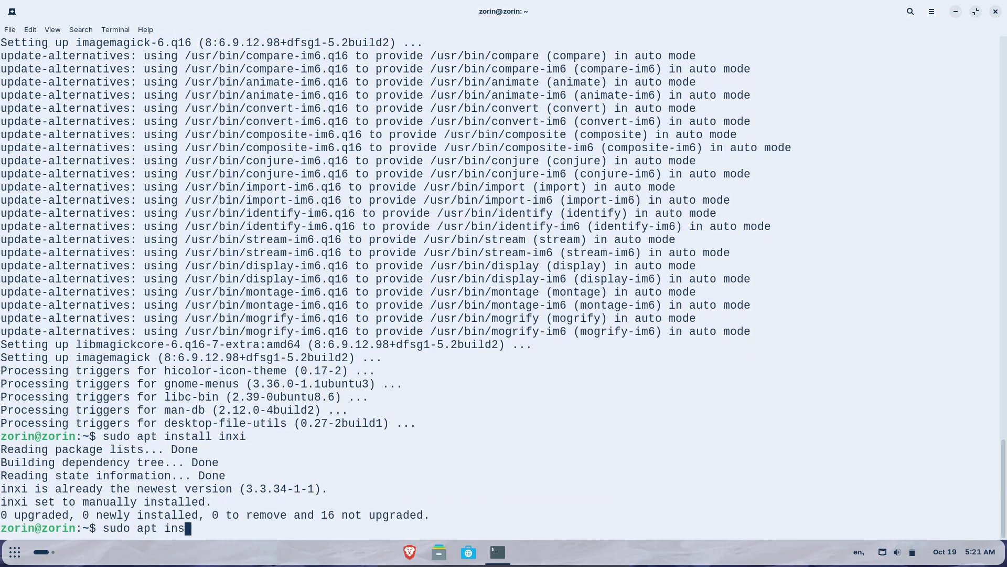
type("htop")
key("Return")
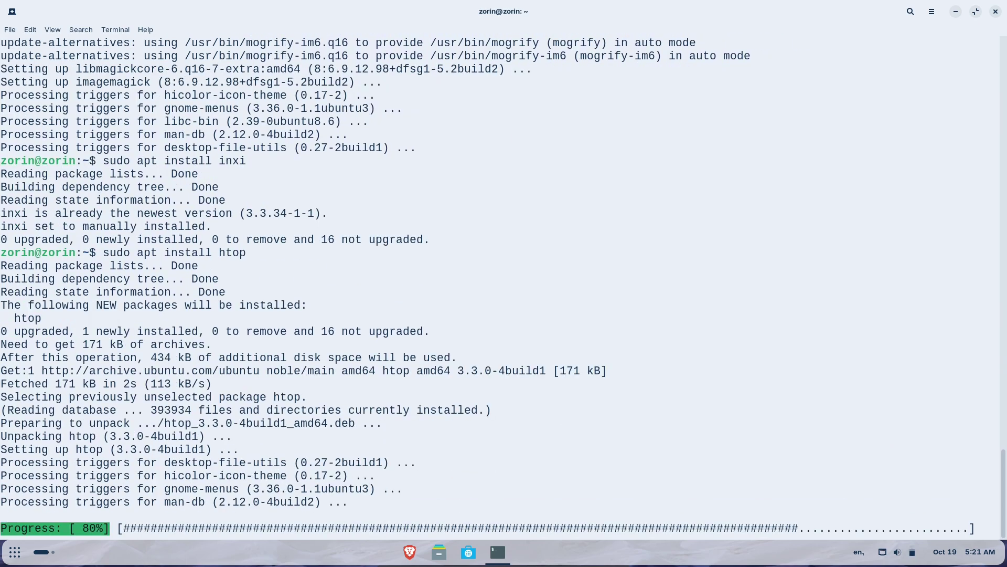
Clear the terminal and run neofetch to view the system summary
type("clear")
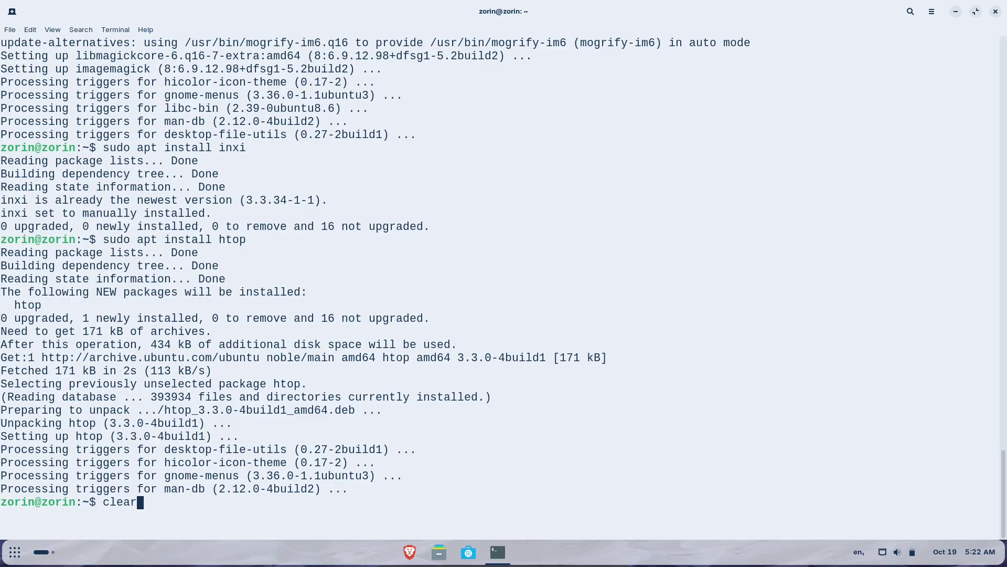
key("Return")
type("neofetch")
key("Return")
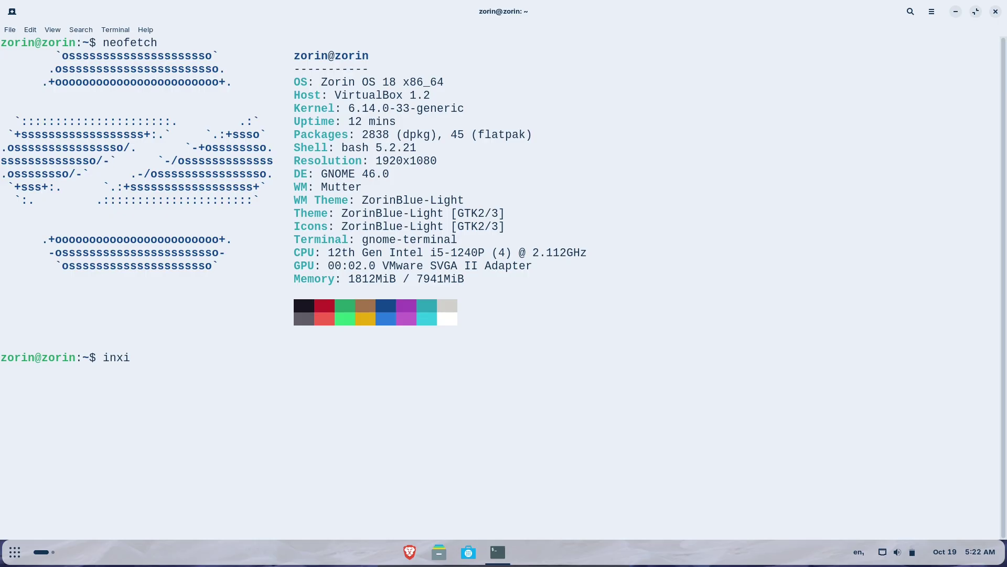
Inspect the hardware and system details by running inxi, inxi -b, inxi -F and inxi -G
type("inxi")
key("Return")
type("inxi -b")
key("Return")
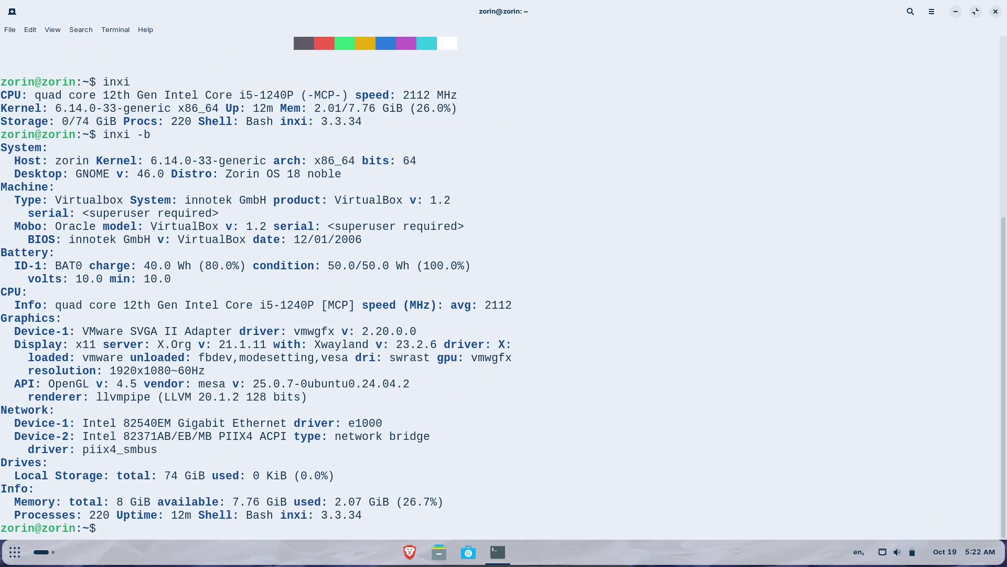
type("inxi")
type(" -F")
key("Return")
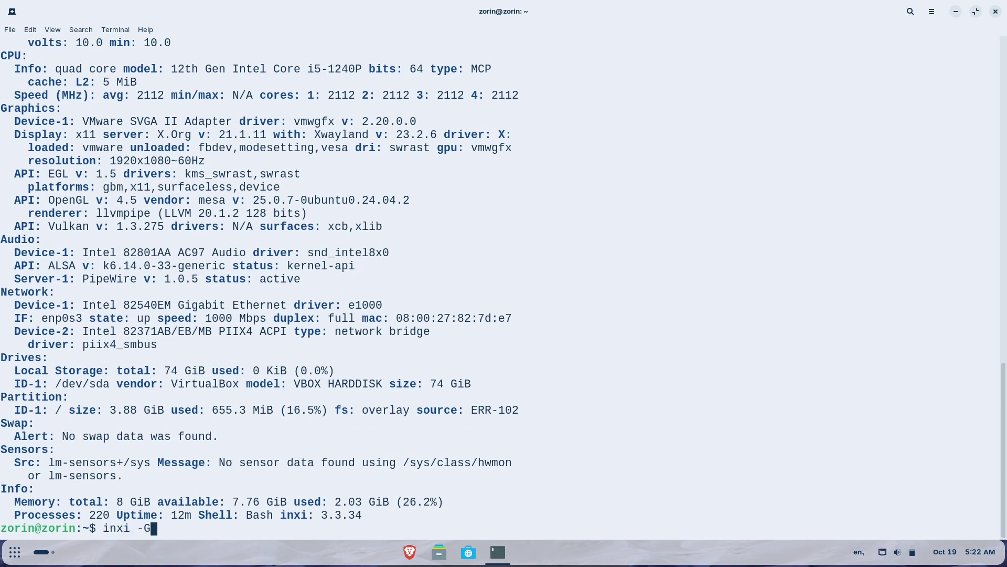
key("Return")
Run htop to view the running processes and resource usage, and close the terminal despite the running process
type("htop")
key("Return")
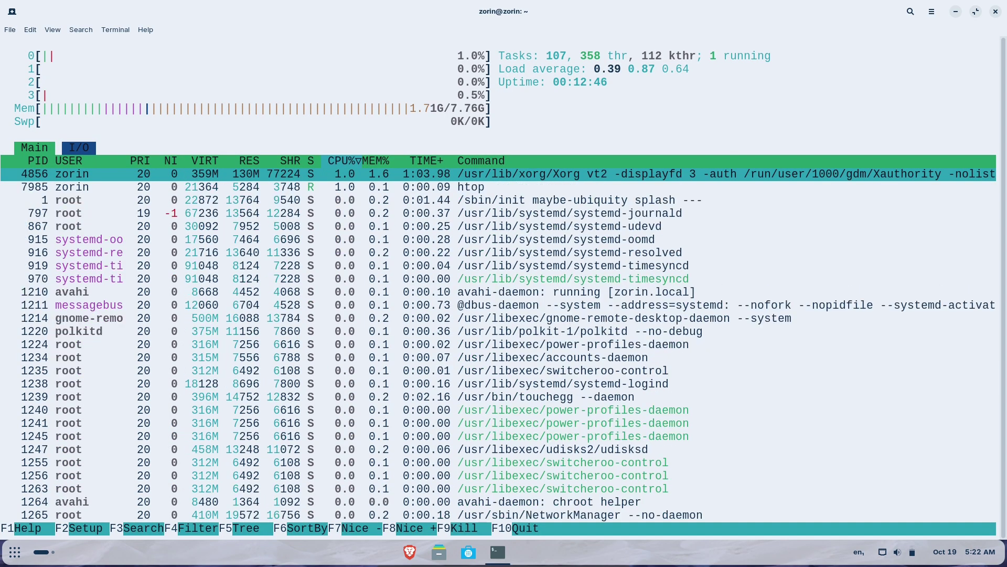
left_click(994, 12)
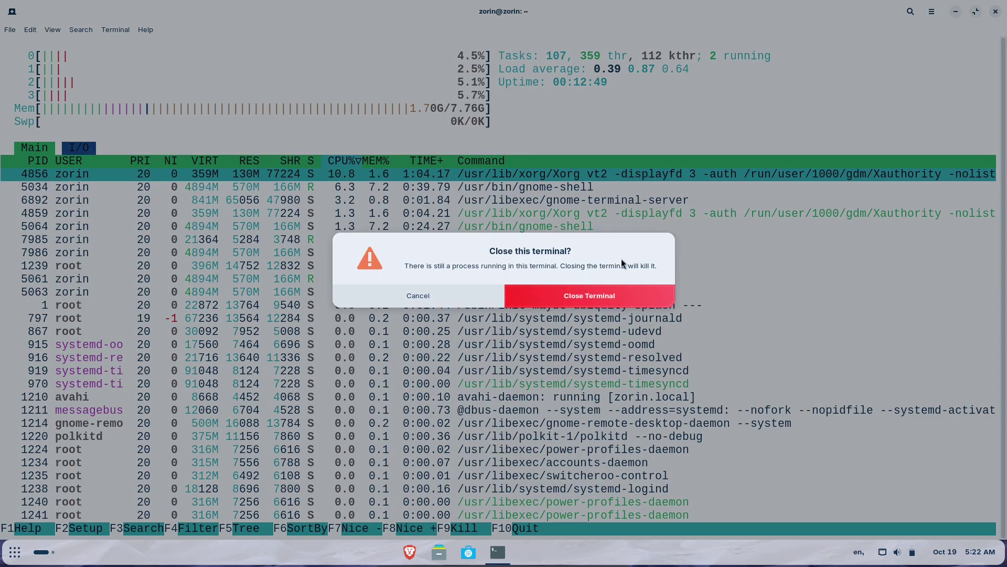
left_click(600, 291)
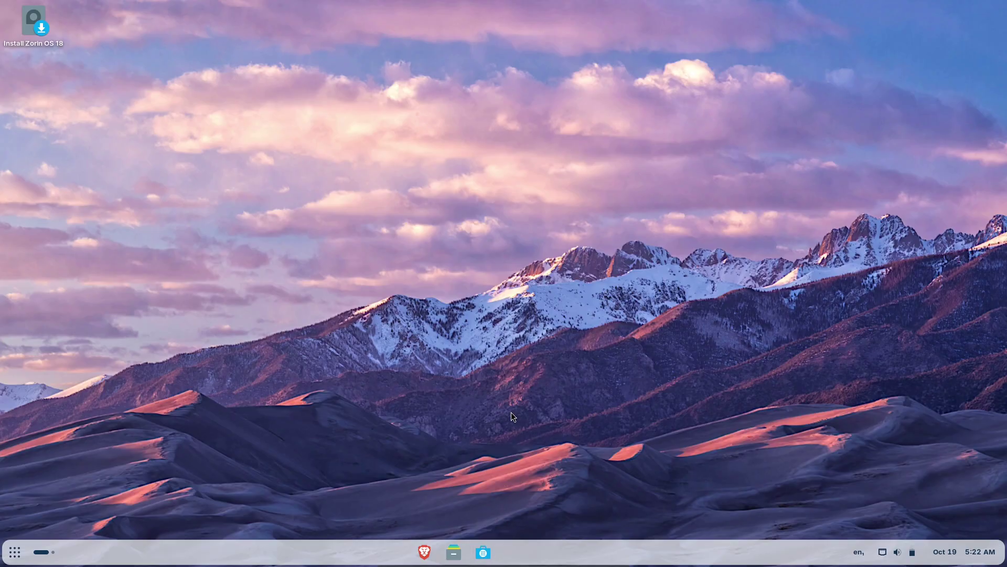
Open the Install Zorin OS 18 launcher on the desktop
right_click(49, 43)
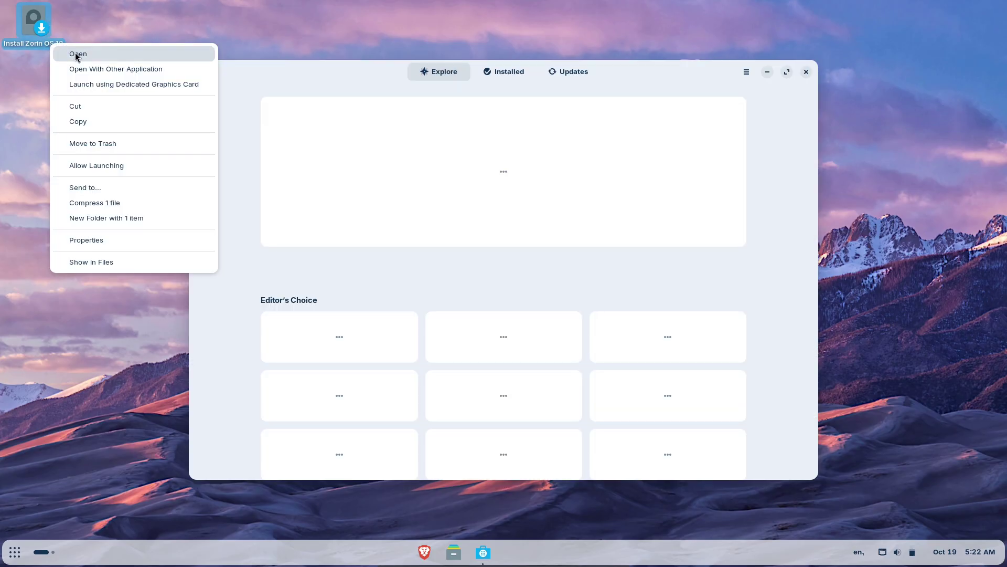
left_click(75, 53)
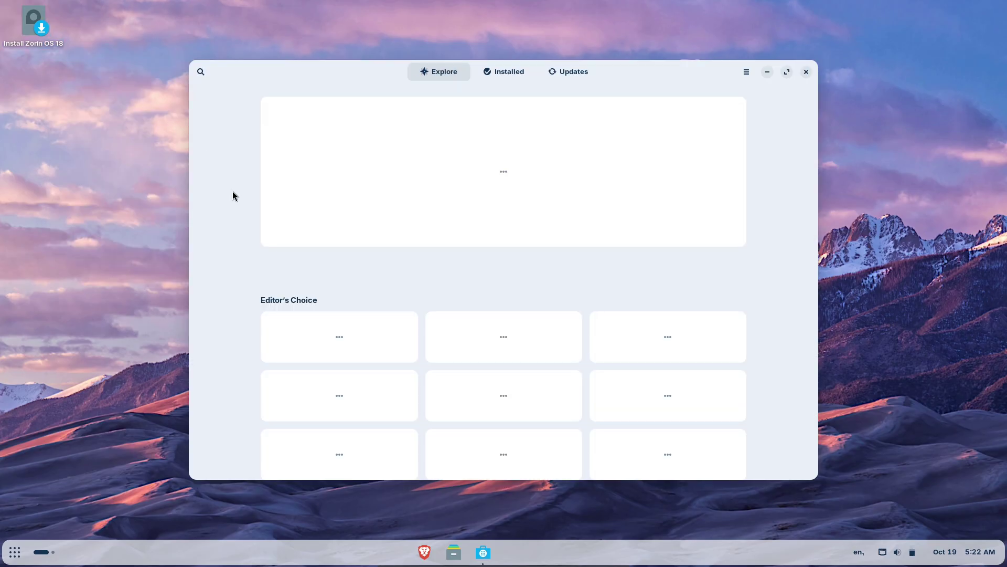
Switch to the Brave browser, dismissing the new keyring password request, and search the web for "zorin os"
left_click(425, 551)
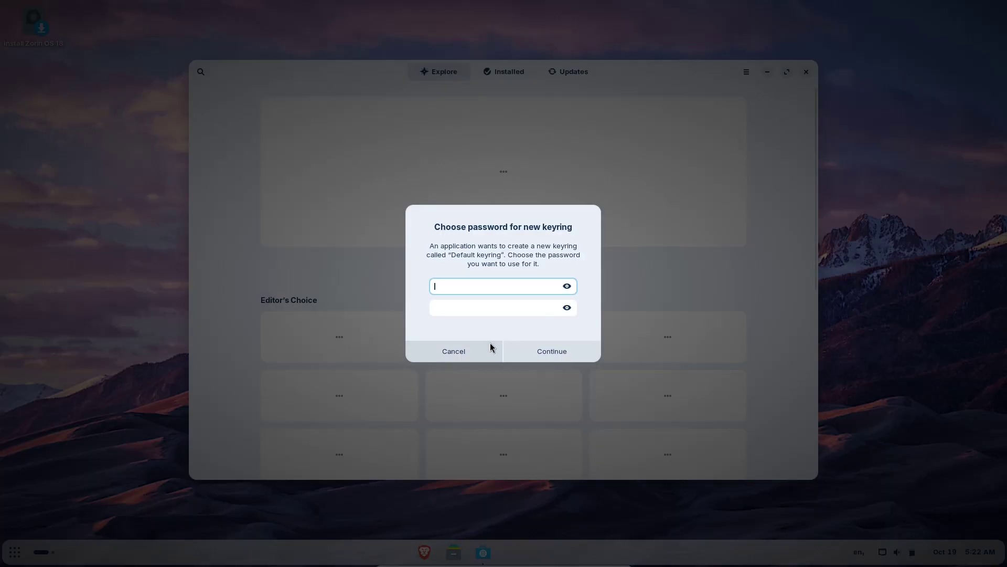
left_click(490, 345)
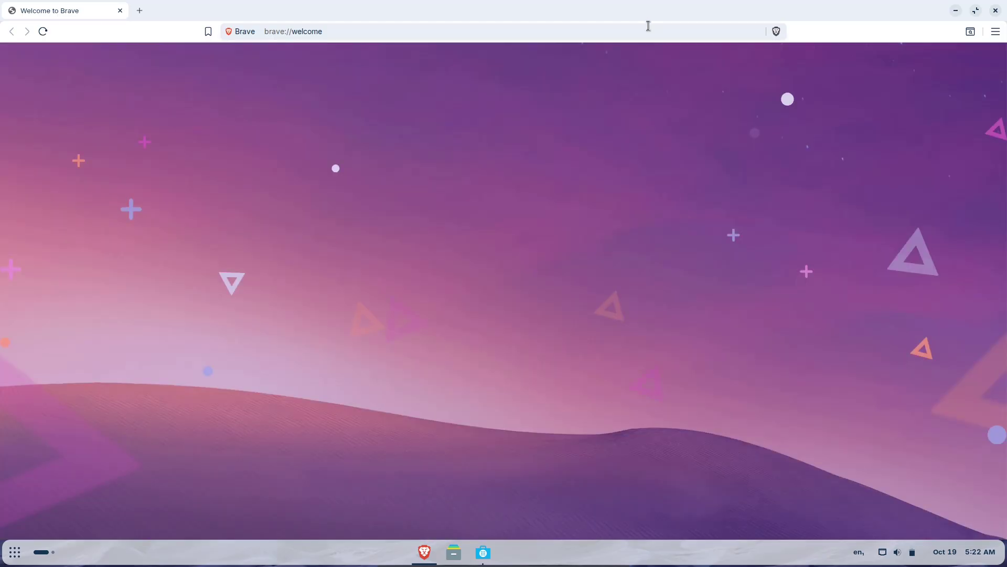
left_click(648, 26)
type("zorin os")
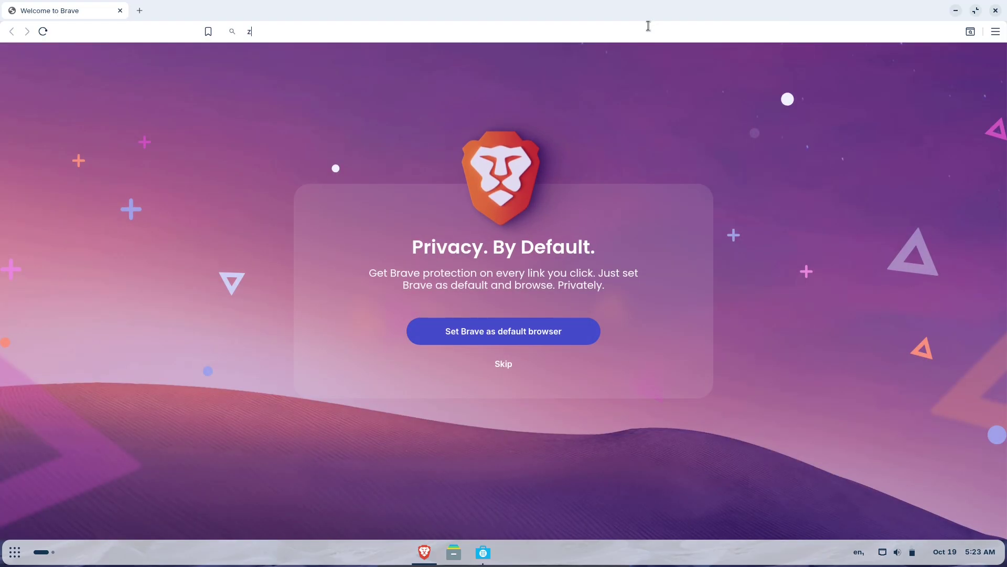
key("Return")
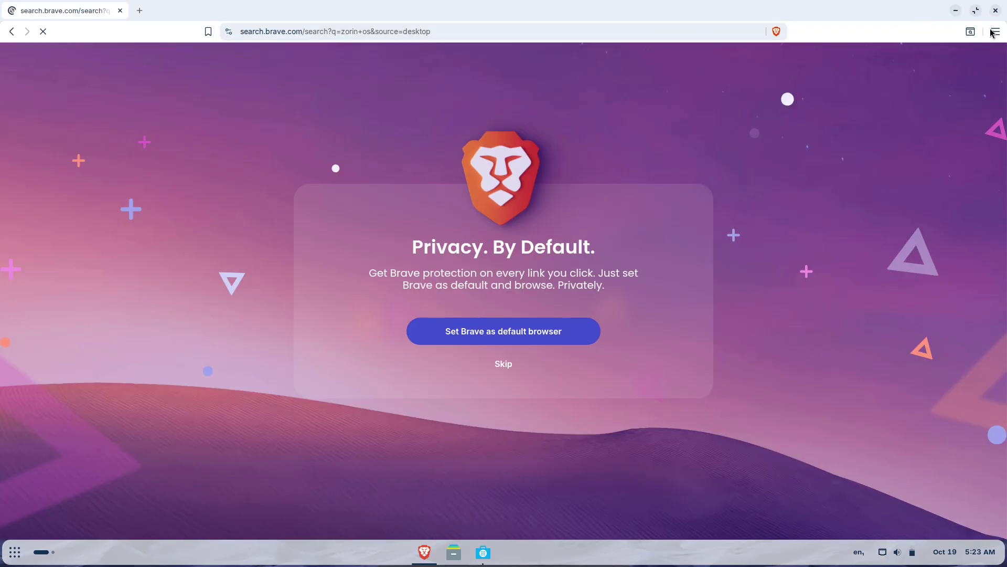
View the browser's version on the About Brave page and close that page
left_click(995, 32)
mouse_move(839, 378)
left_click(734, 379)
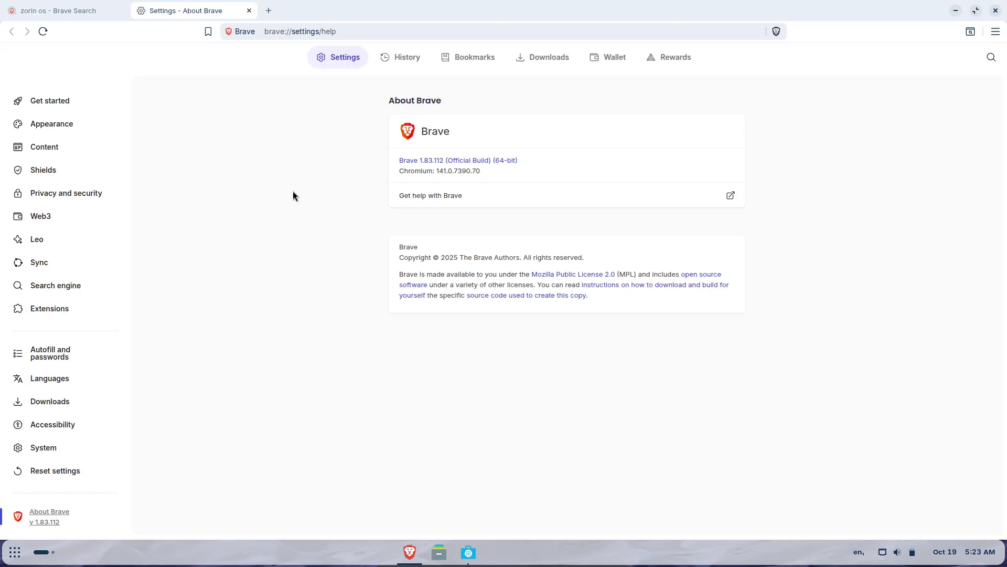
left_click(234, 129)
left_click(249, 10)
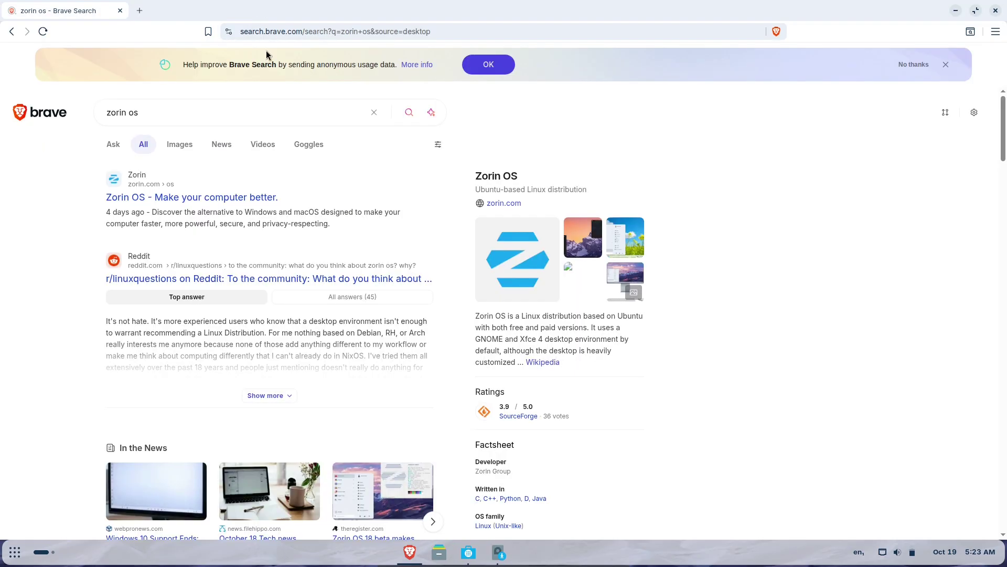
Open the official Zorin OS website from the search results and view its download and For Schools pages
left_click(260, 198)
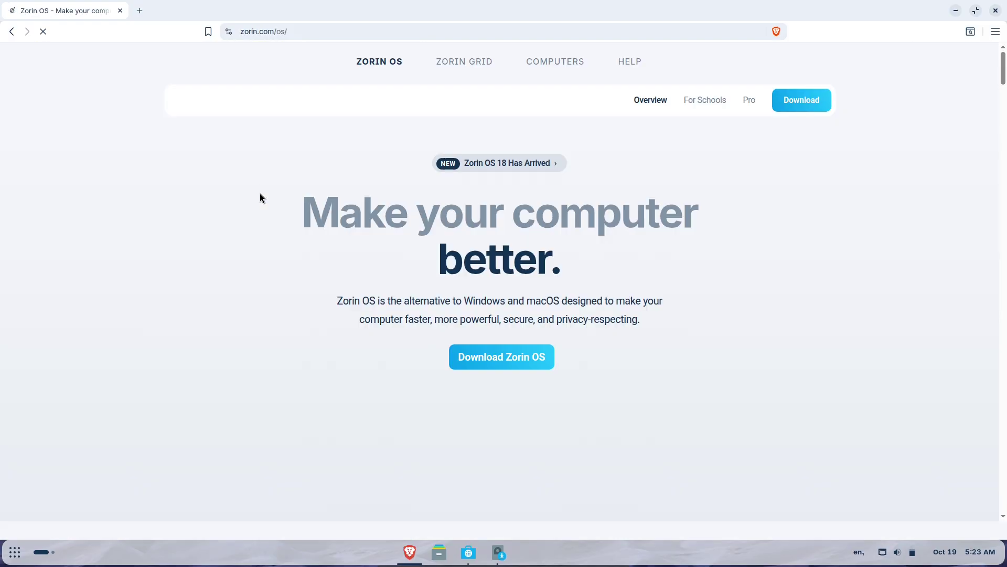
left_click(540, 355)
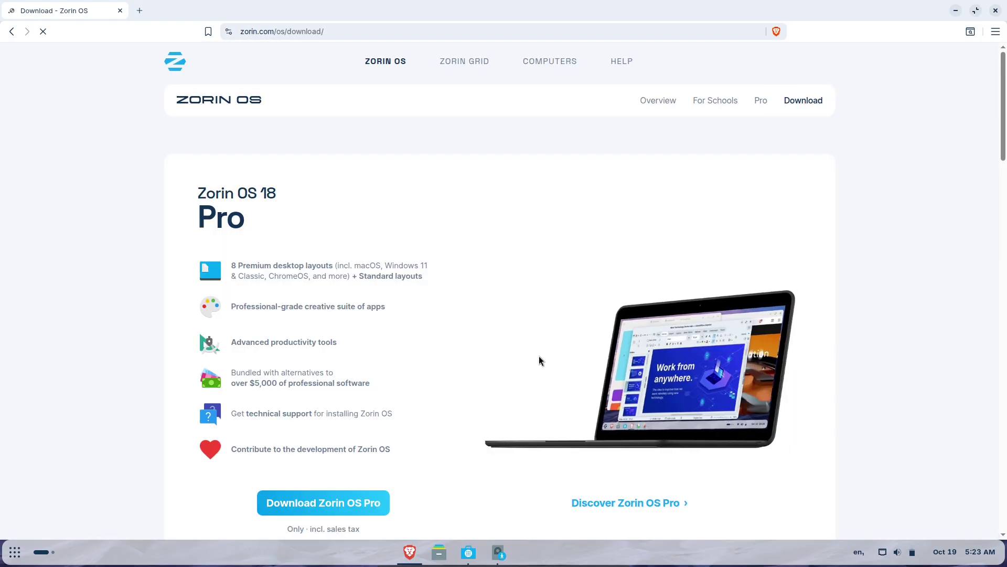
scroll(1006, 170, "down", 1)
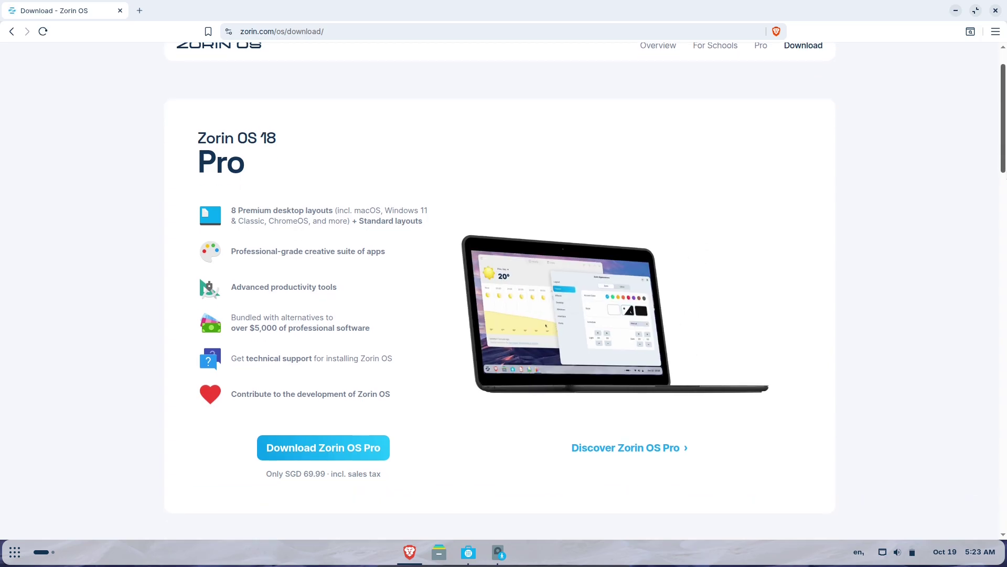
left_click(711, 48)
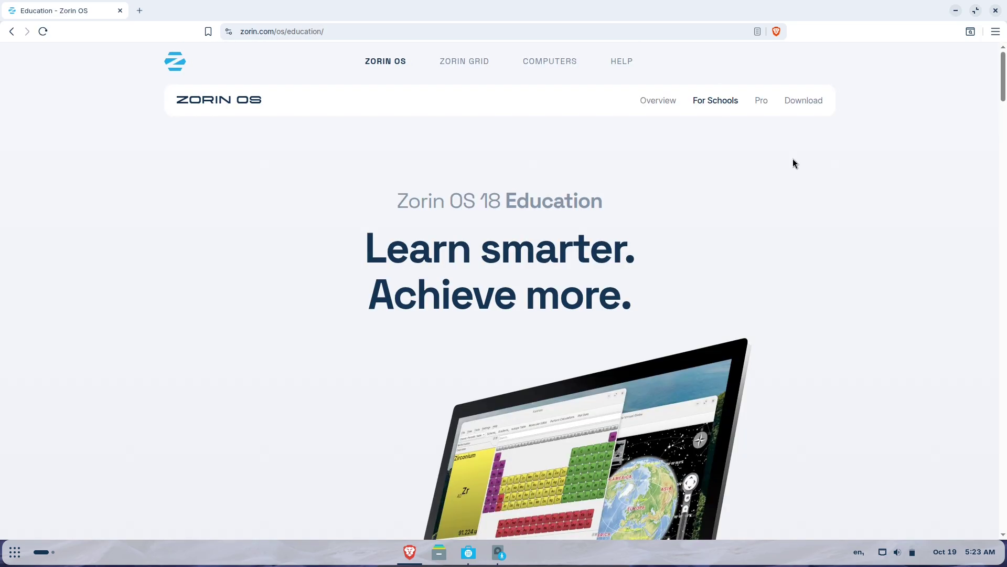
Request the Zorin OS 18 Education download without subscribing to the newsletter, and close the browser
left_click_drag(999, 86, 995, 138)
left_click(499, 434)
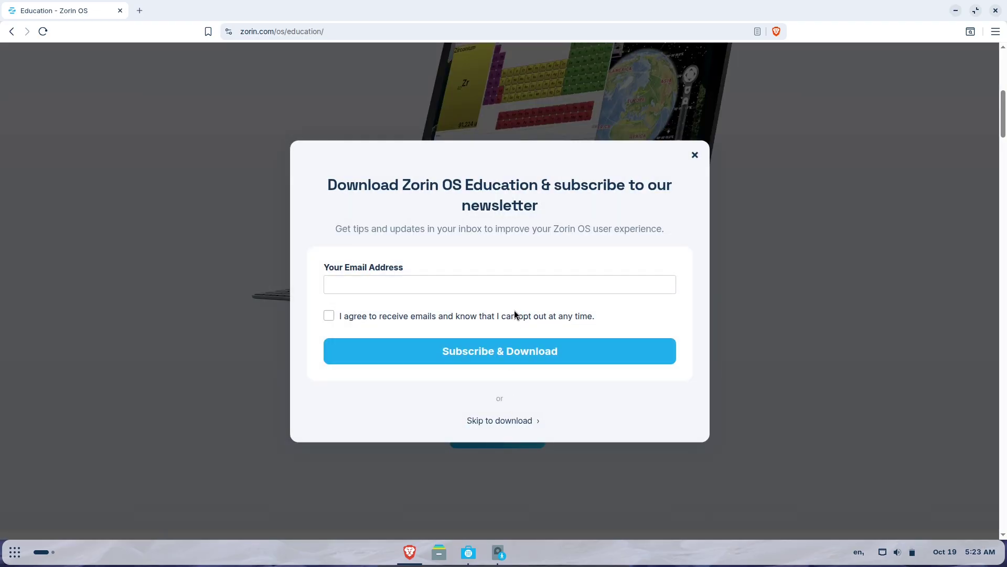
left_click(496, 421)
left_click_drag(169, 189, 422, 195)
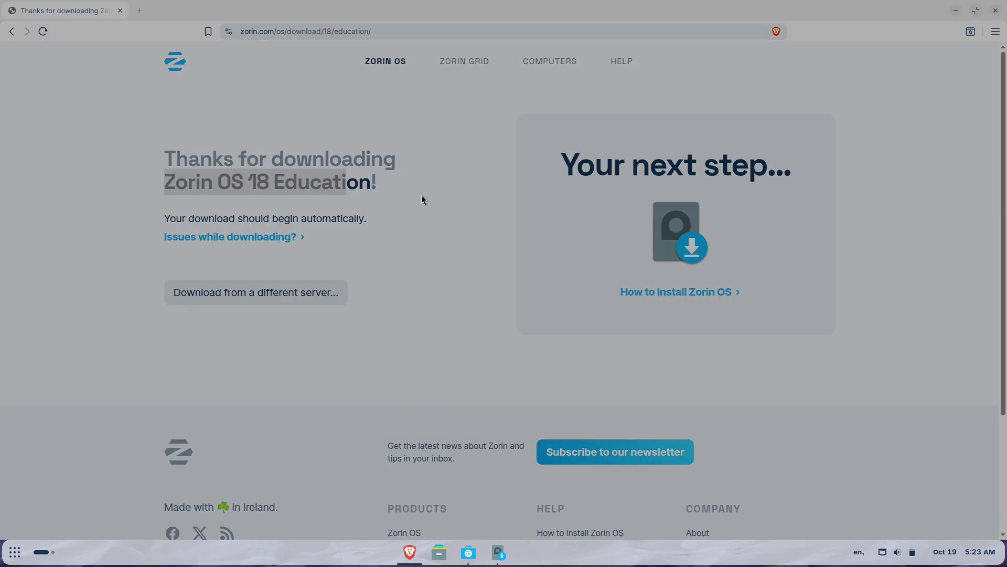
left_click_drag(508, 183, 383, 181)
left_click(302, 184)
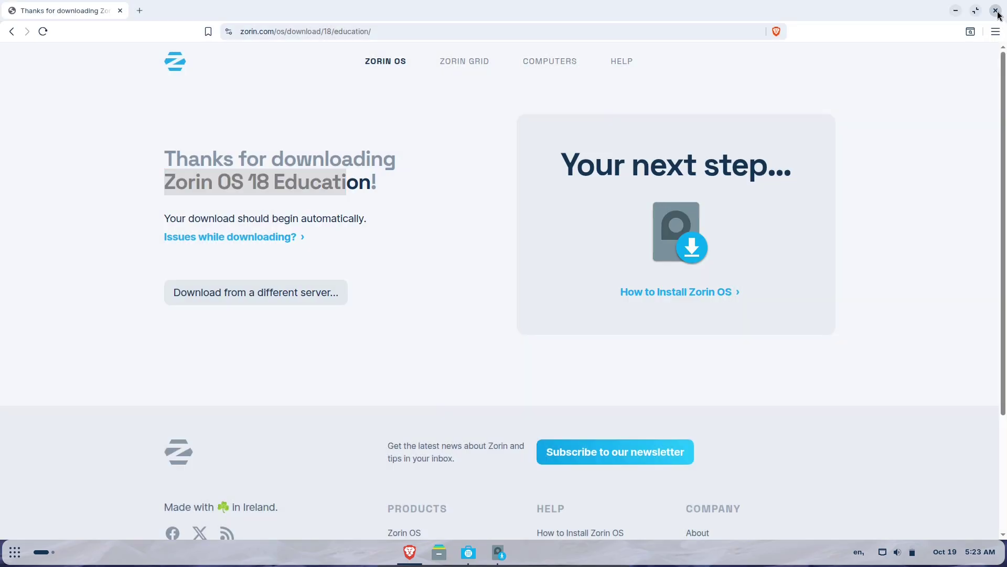
left_click(995, 11)
Advance the installer in English with updates, third-party software and the census opt-out selected
left_click(717, 383)
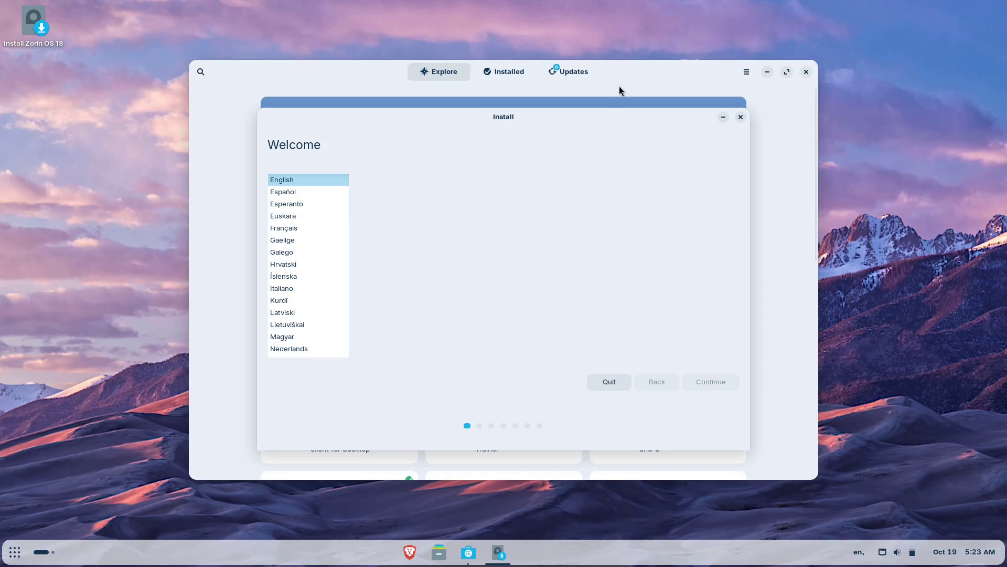
left_click(710, 383)
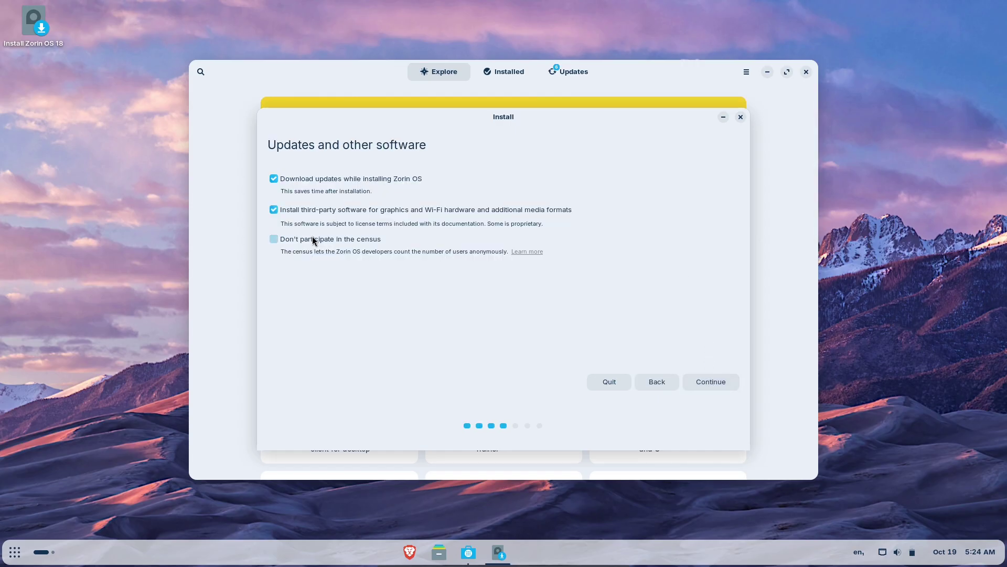
left_click(692, 381)
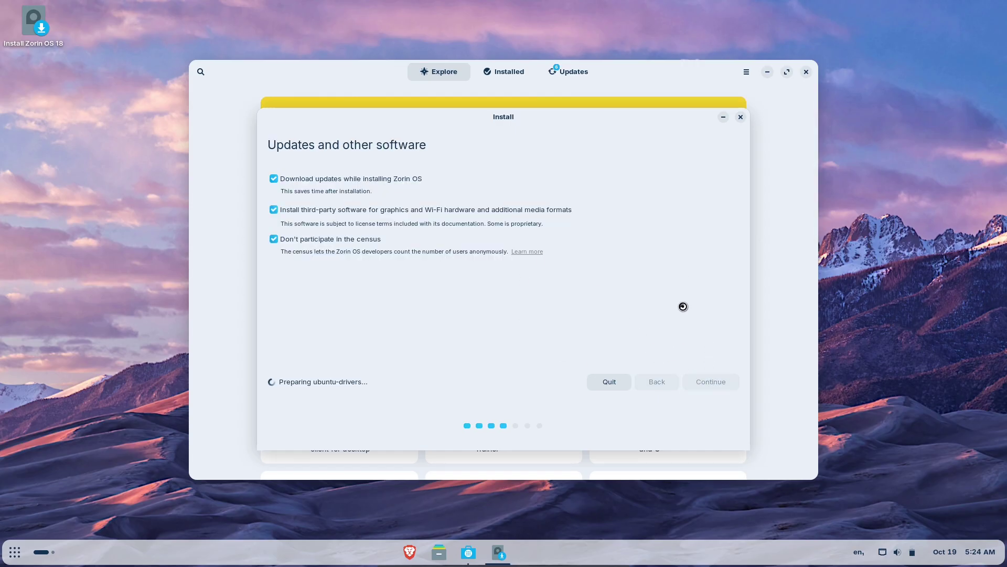
Maximize the Software store window and show its available updates
left_click(782, 310)
left_click(788, 71)
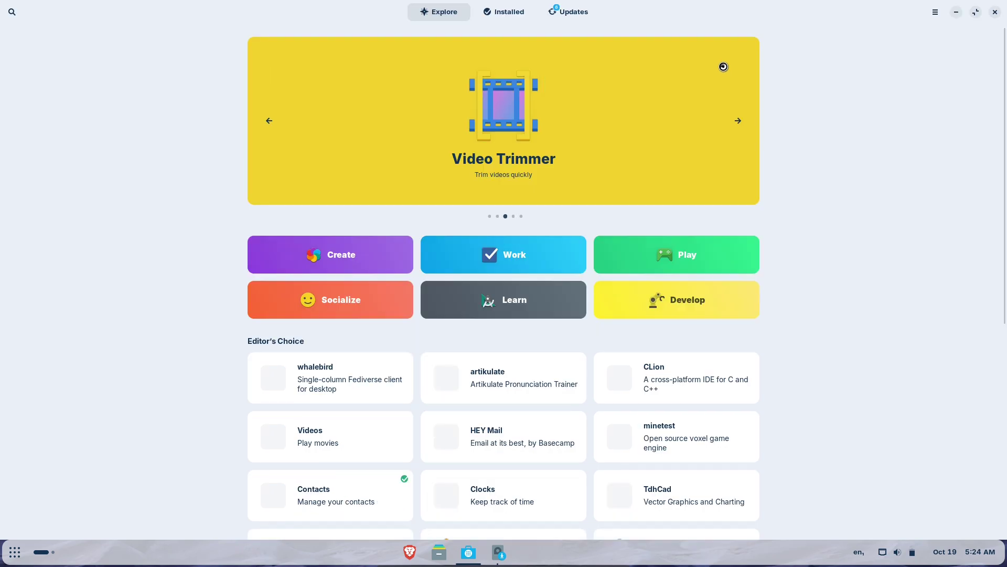
left_click(568, 16)
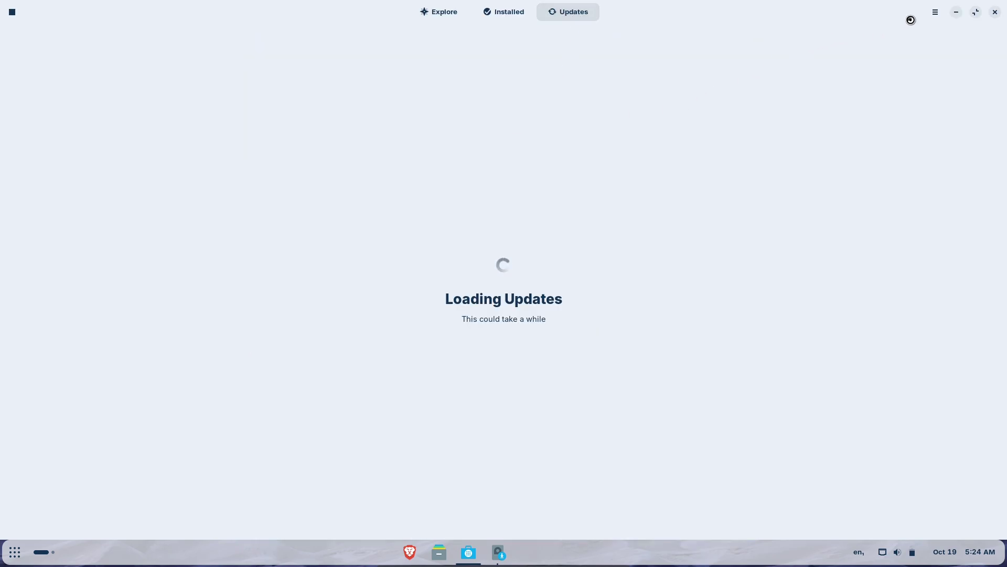
View the Software store's About information and its Preferences, closing each dialog
left_click(933, 15)
left_click(923, 95)
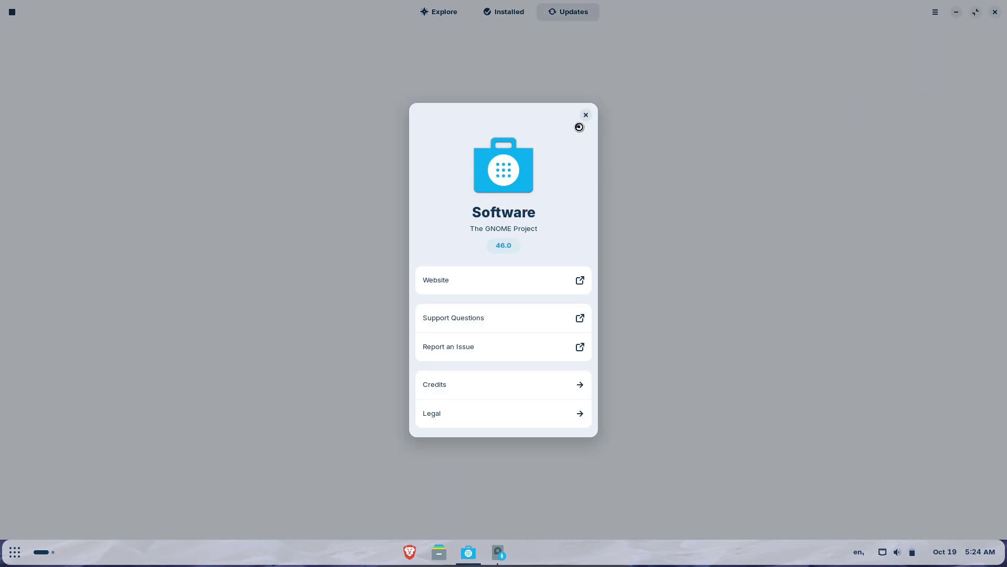
left_click(586, 114)
left_click(935, 11)
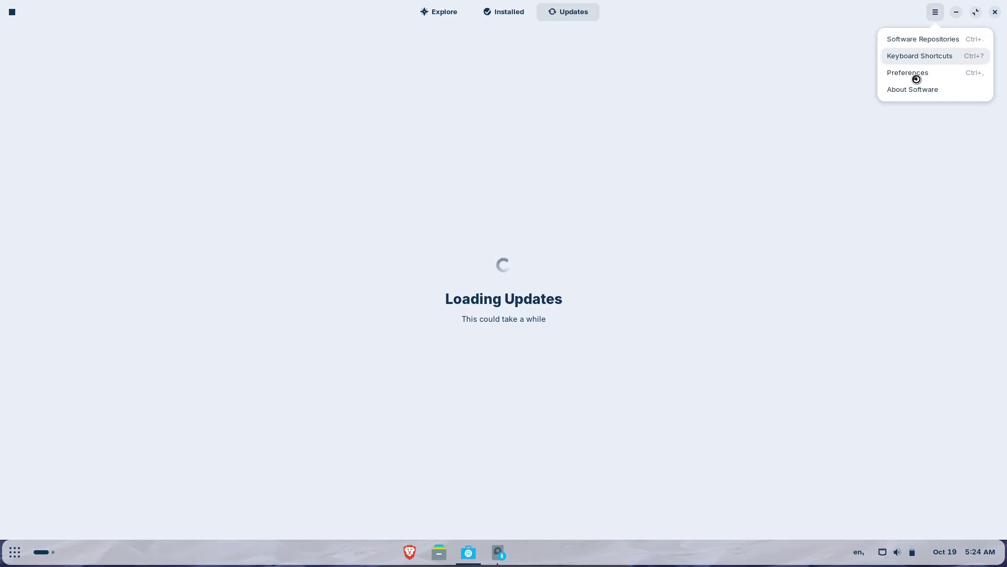
left_click(917, 80)
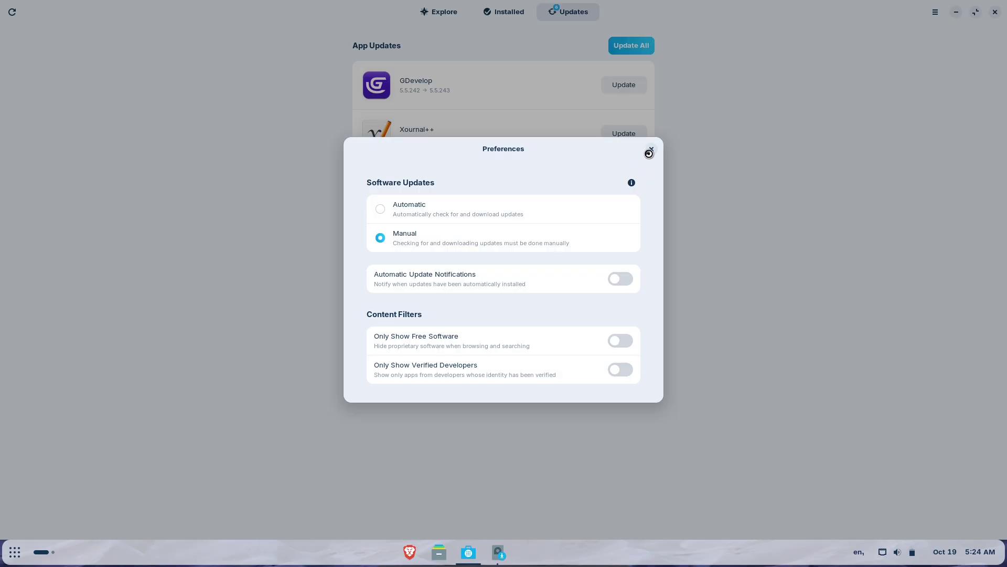
left_click(649, 149)
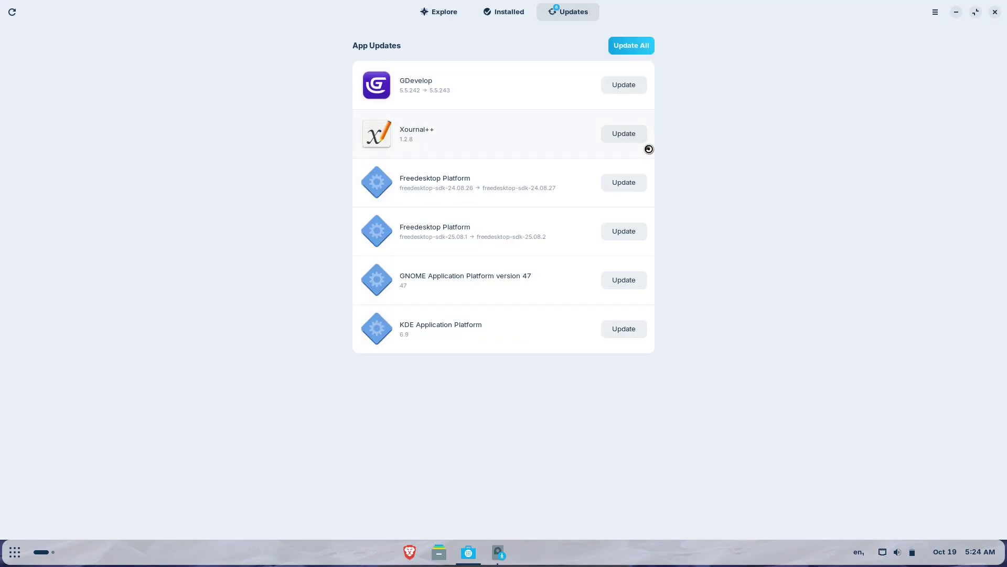
Inspect the Builder app's page and its package source in the Software store, and close the store
left_click(502, 11)
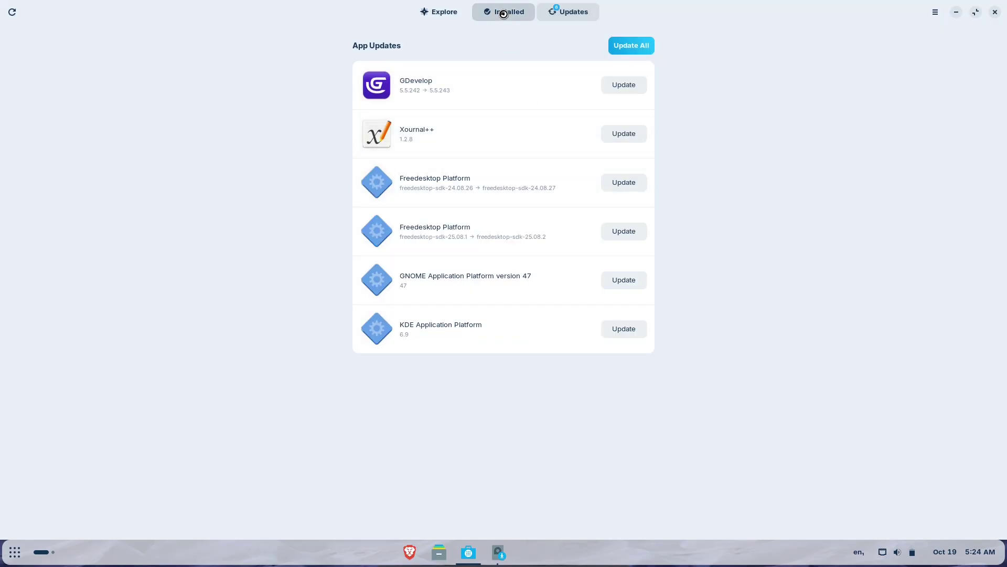
left_click(436, 12)
left_click(357, 444)
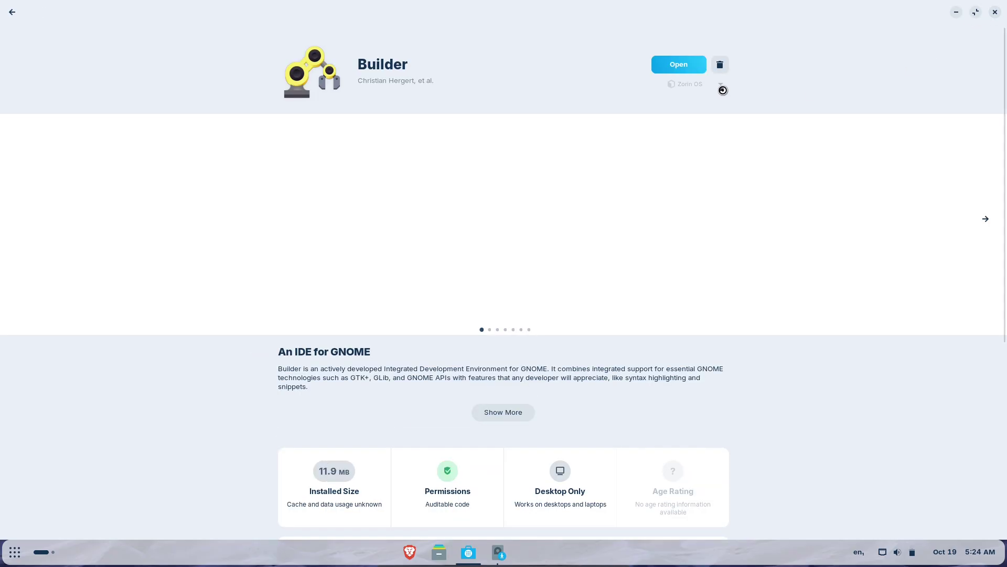
left_click(720, 85)
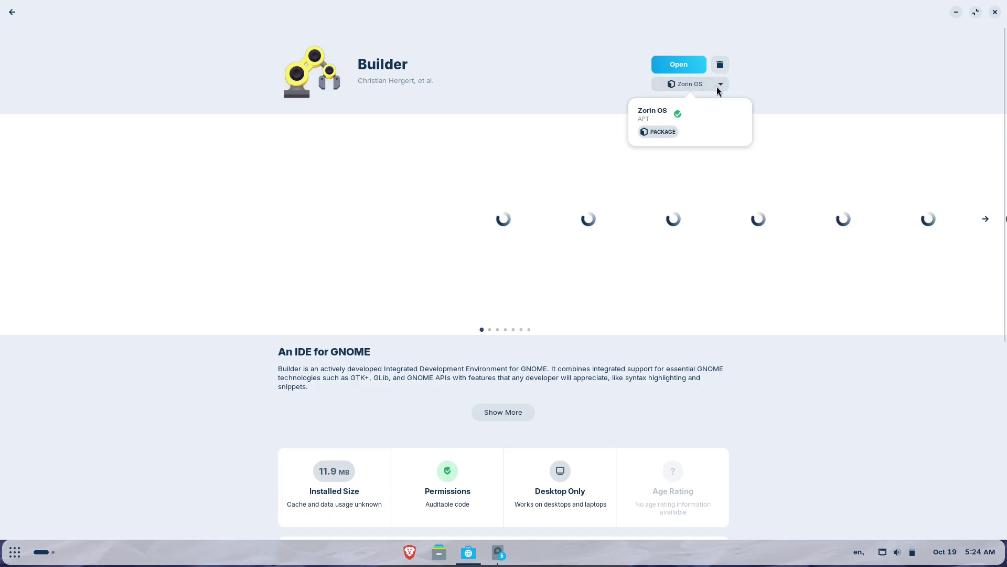
left_click(720, 84)
left_click(994, 12)
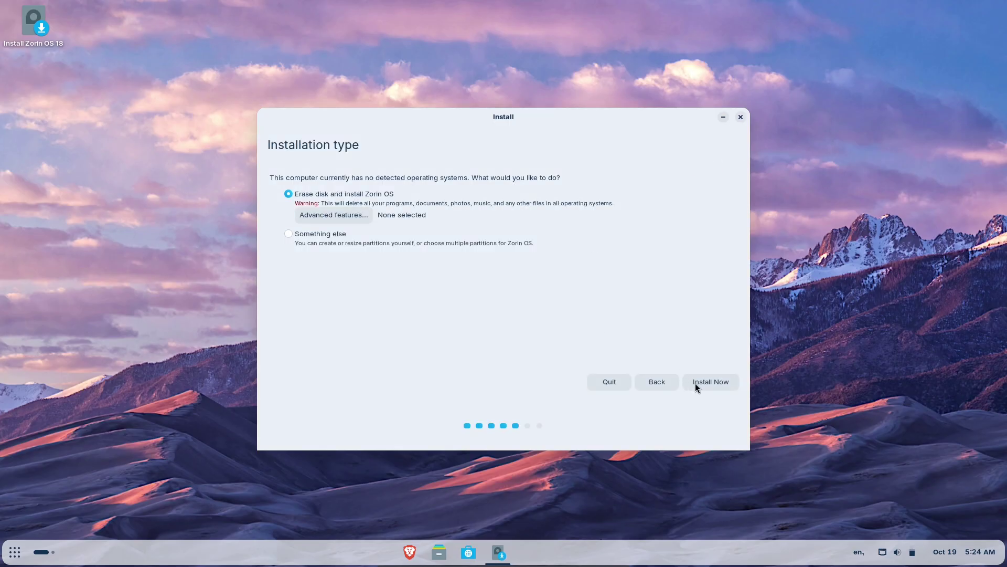
View the advanced features for the installation type and quit the Zorin OS installer
left_click(360, 214)
left_click(739, 117)
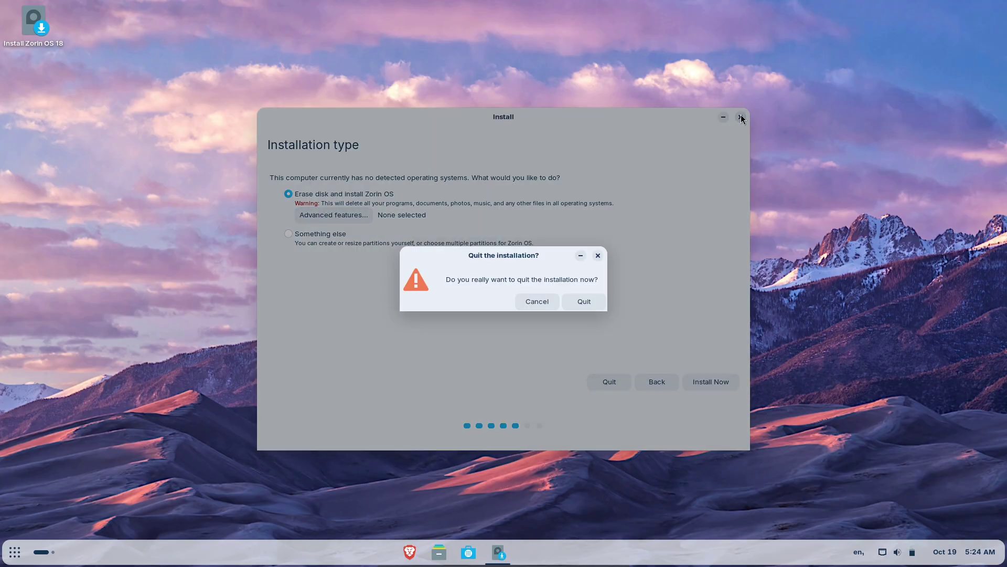
left_click(586, 300)
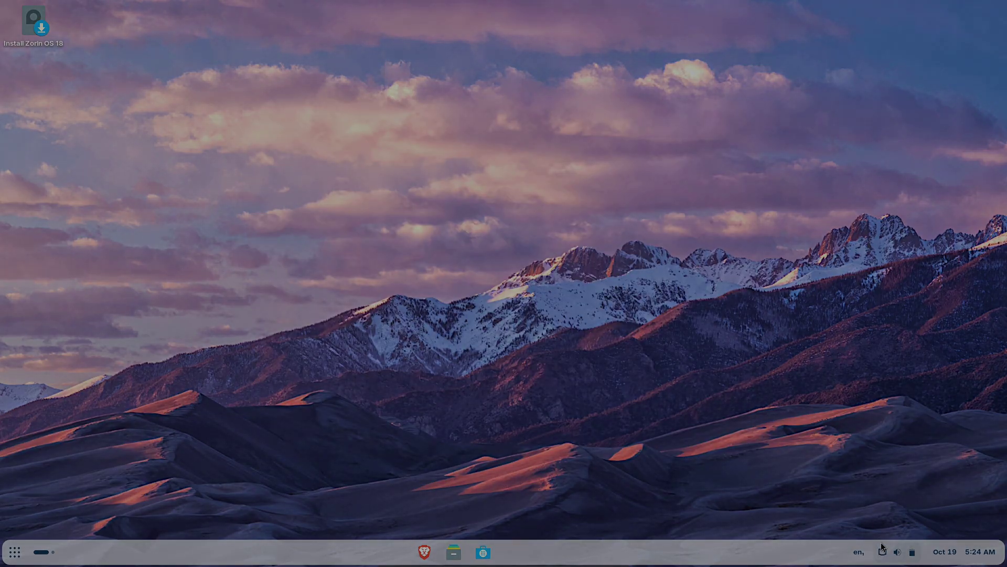
Power off the Zorin OS 18 live session
left_click(897, 552)
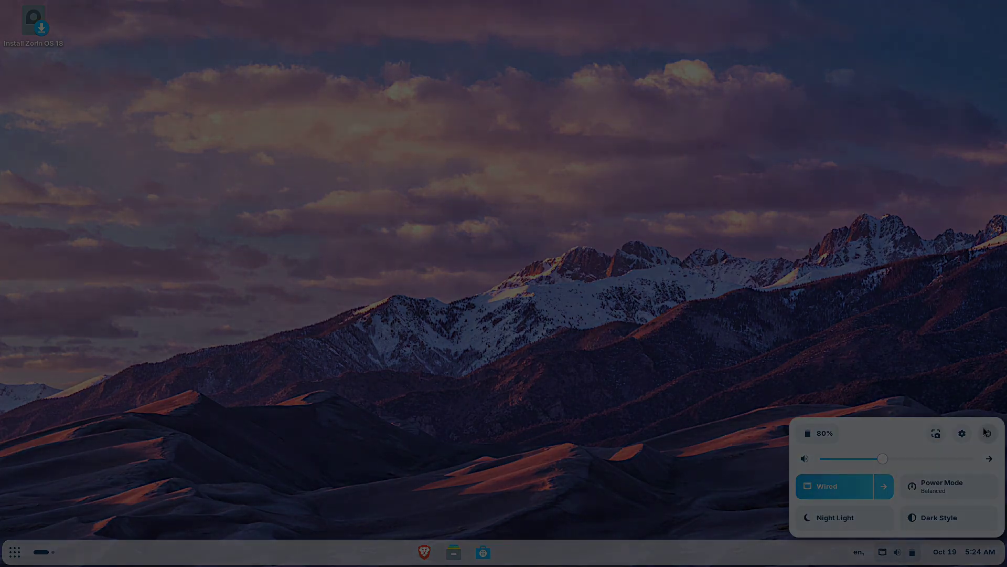
left_click(986, 432)
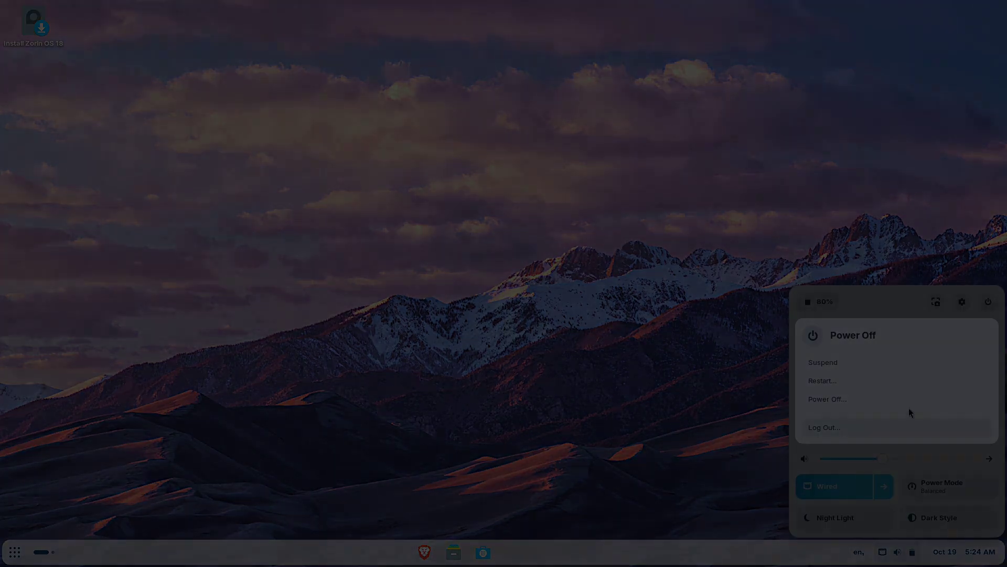
left_click(846, 394)
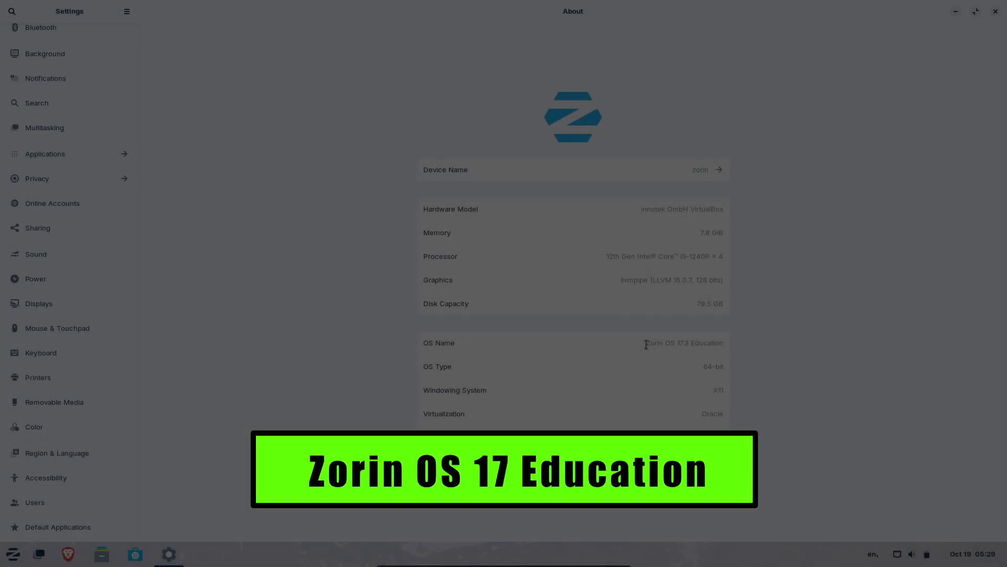
Highlight the OS name in the About settings of Zorin OS 17.3 Education, view the background pictures, and close Settings
left_click_drag(645, 342, 771, 336)
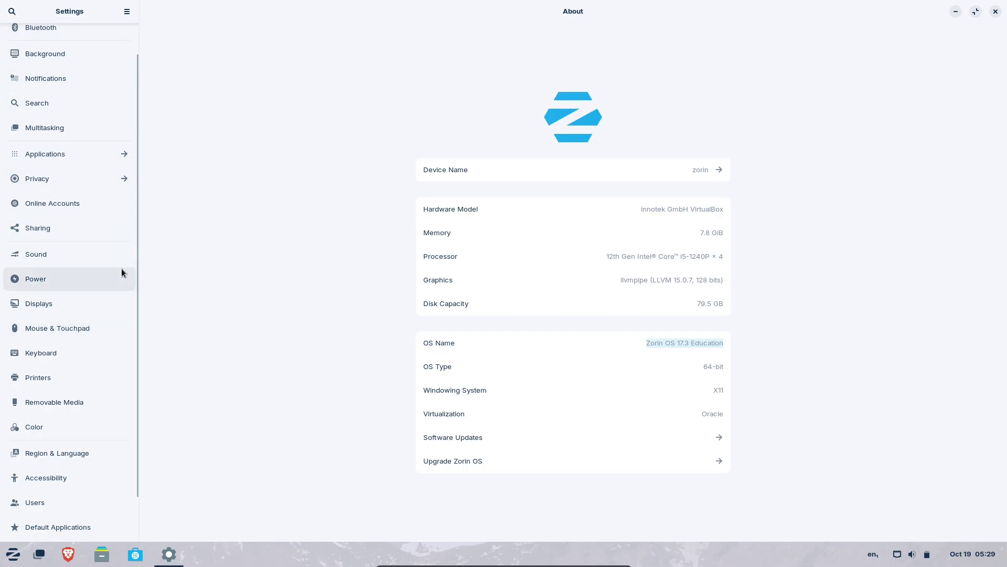
scroll(134, 270, "up", 2)
left_click(31, 86)
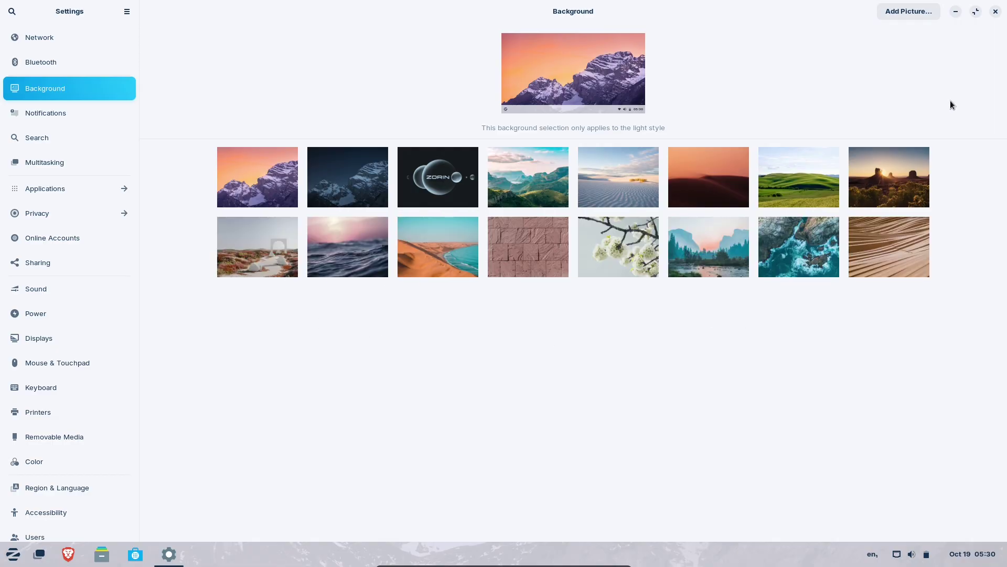
left_click(995, 11)
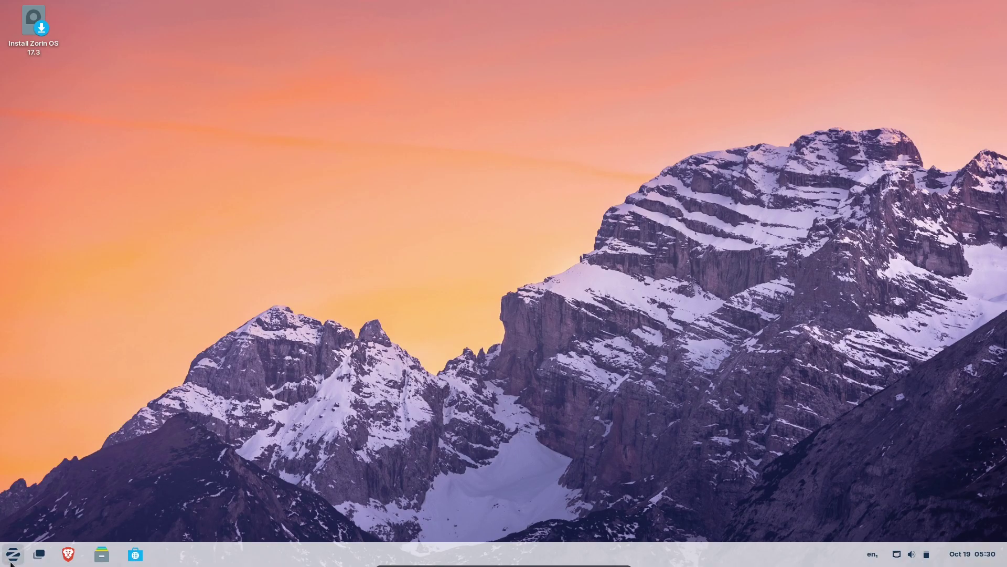
Open Zorin Appearance, try the layout with a top bar and dock, and switch the desktop to the full-screen app grid layout
left_click(11, 561)
left_click(185, 478)
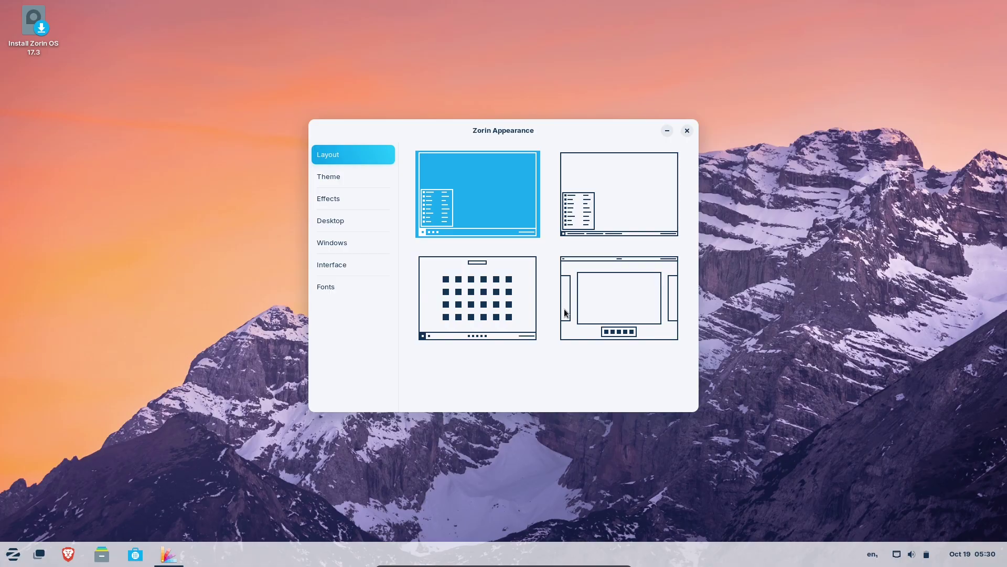
left_click(582, 317)
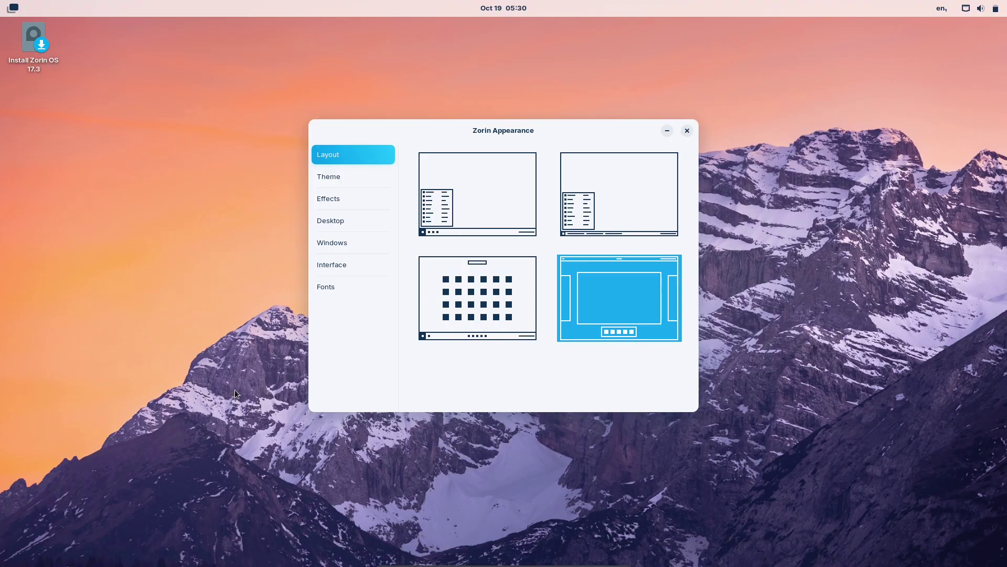
left_click(529, 307)
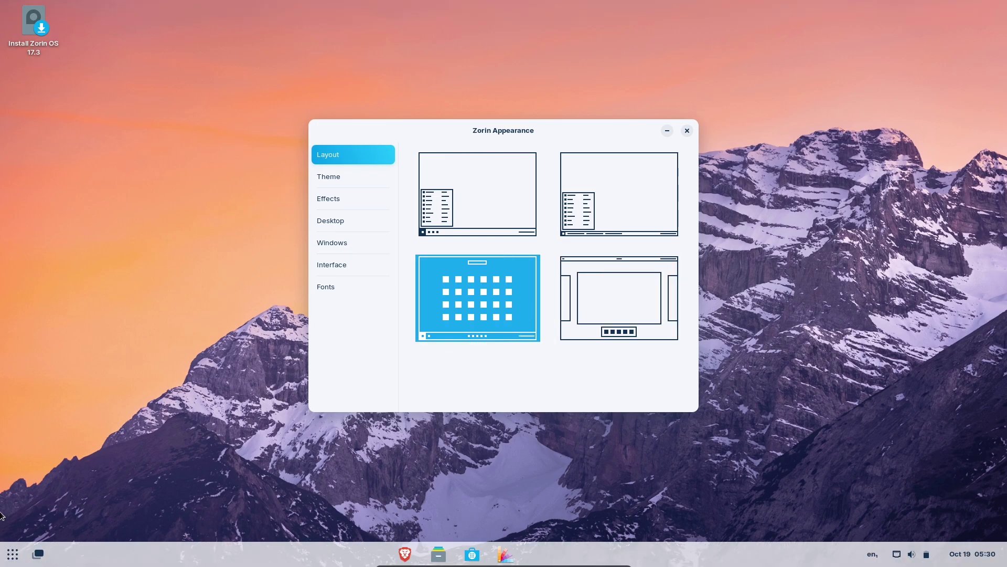
Examine the installed applications across all pages of the app grid, including the contents of the Utilities folder
left_click(8, 550)
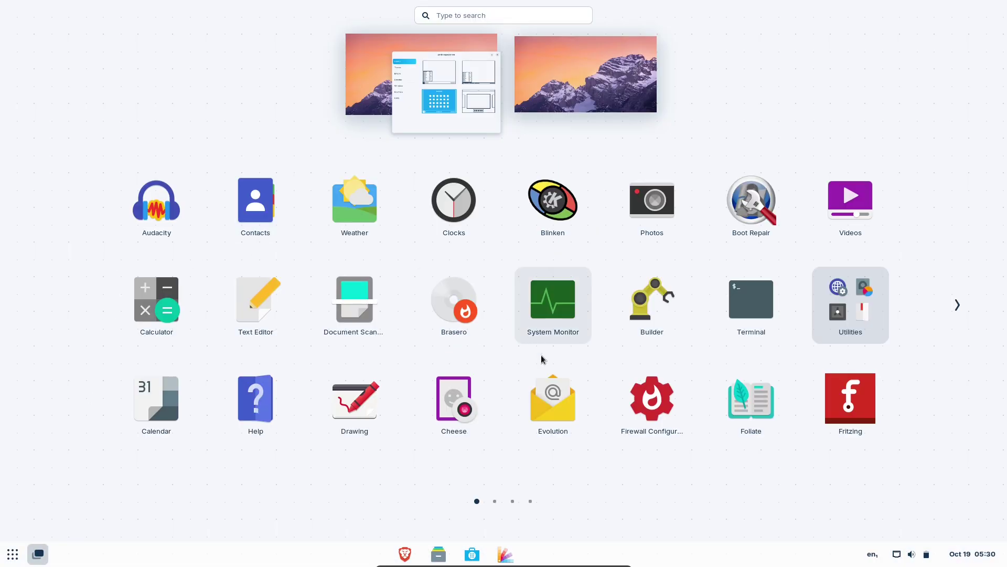
left_click(854, 312)
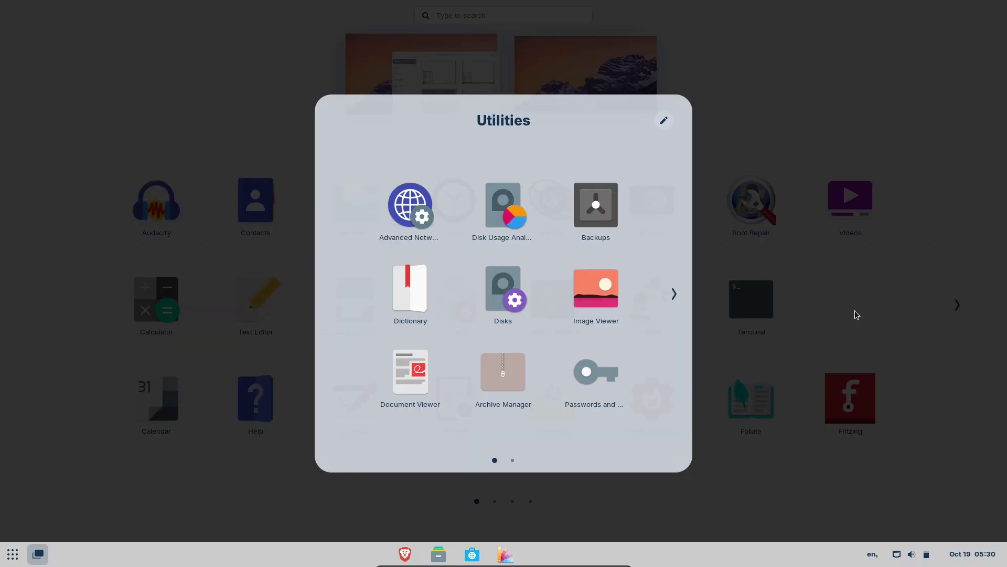
left_click(674, 293)
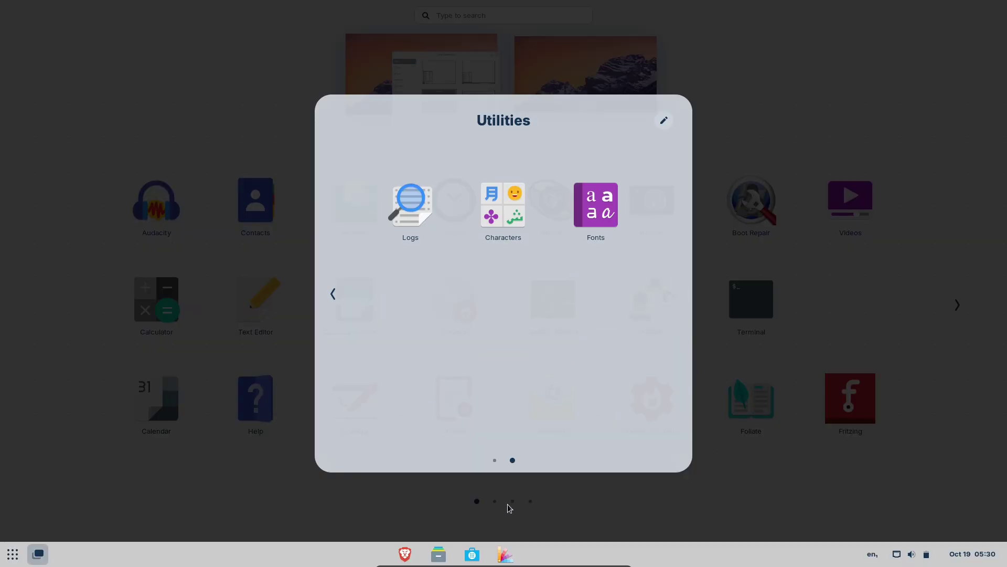
left_click(801, 122)
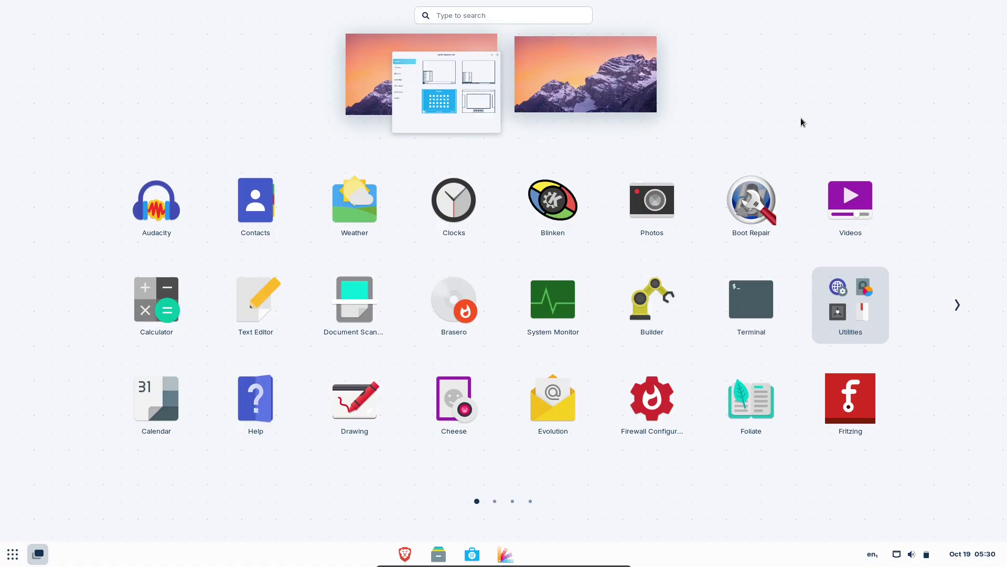
left_click(495, 501)
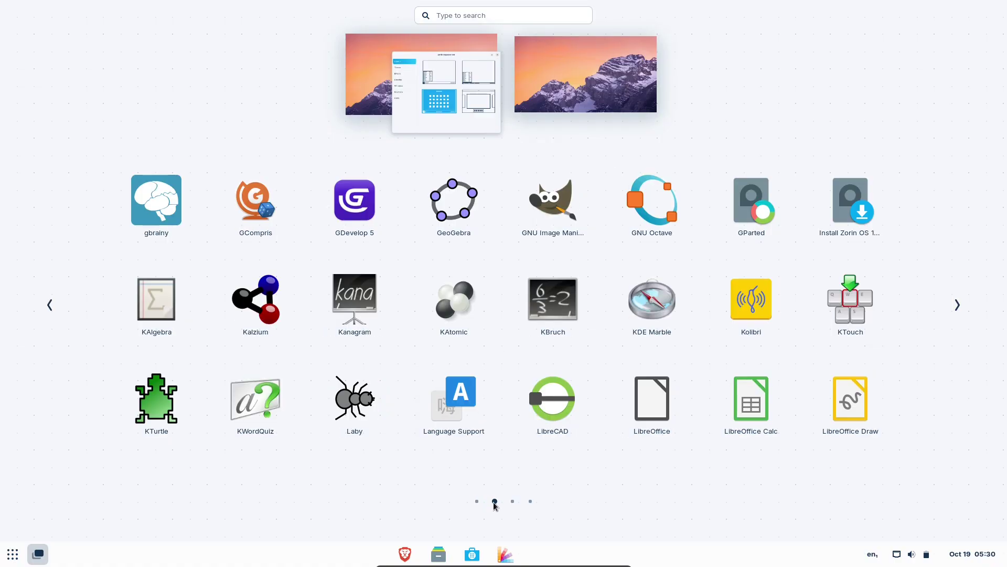
left_click(966, 303)
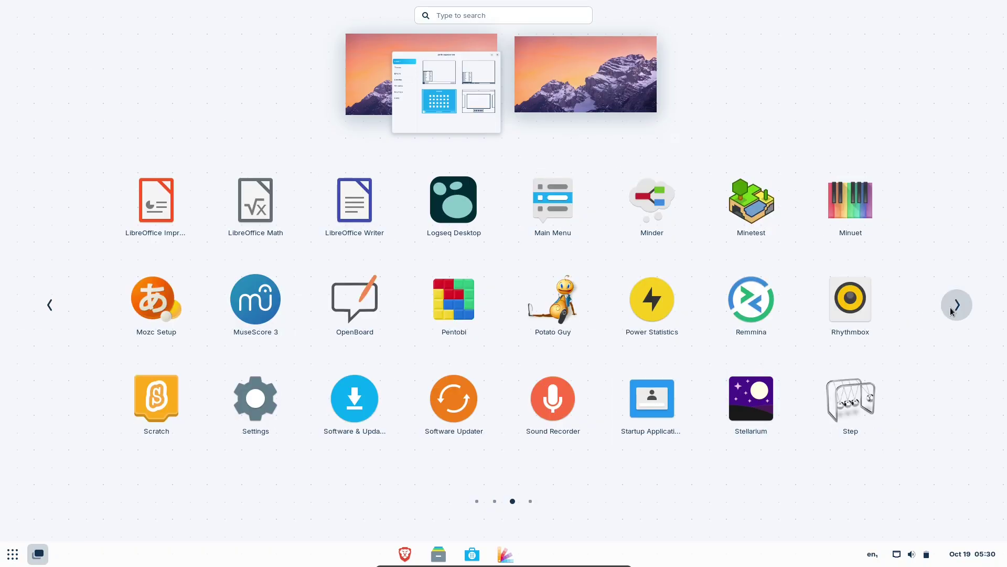
left_click(968, 311)
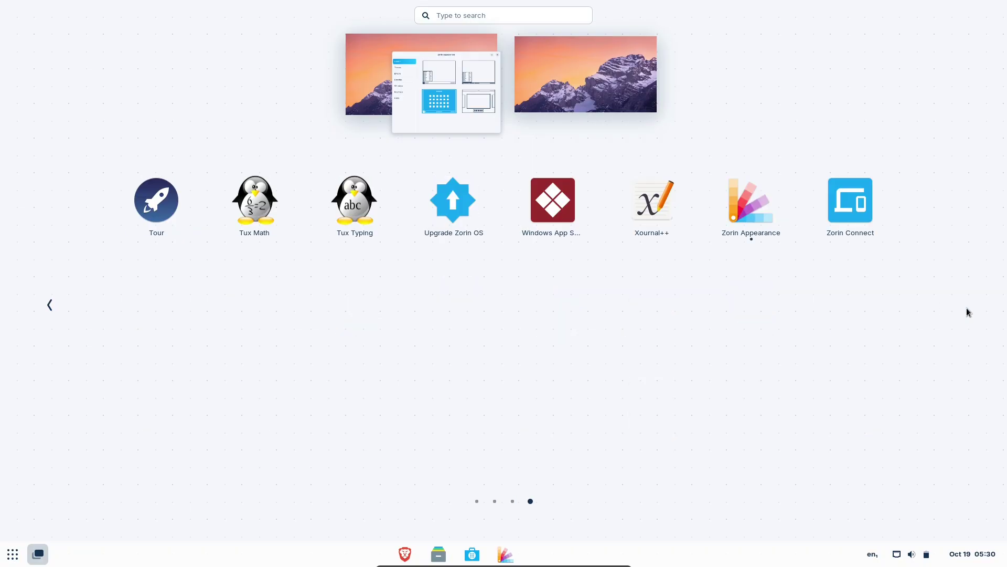
left_click(512, 501)
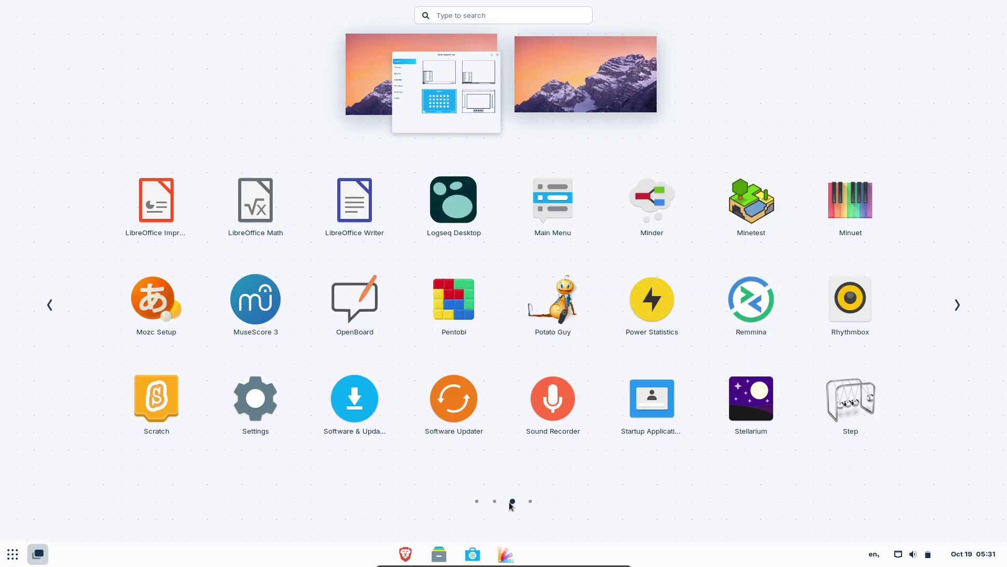
left_click(495, 501)
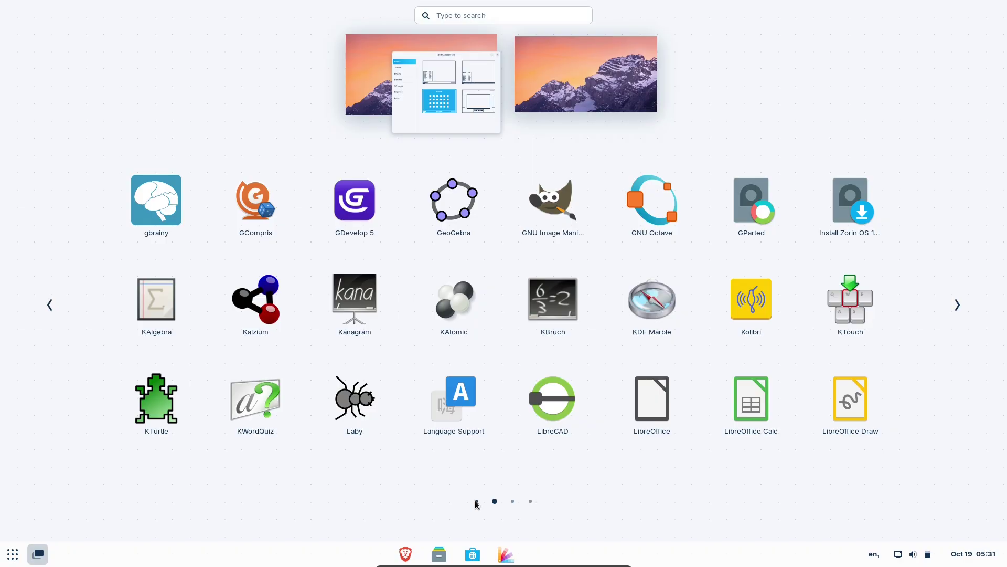
left_click(477, 502)
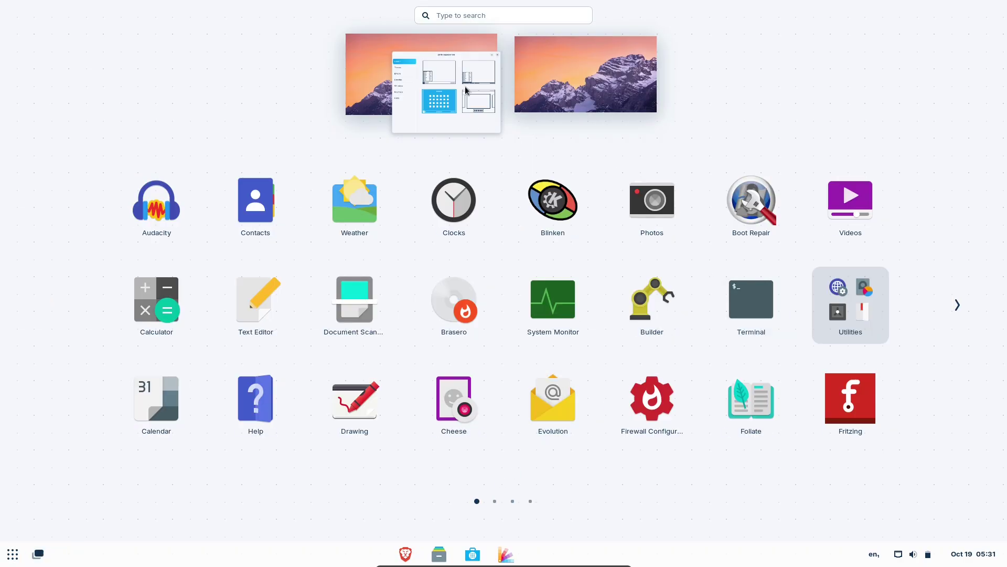
Look through the Theme, Effects, Desktop, Windows, Interface and Fonts settings in Zorin Appearance, and close it
left_click(464, 87)
left_click(341, 182)
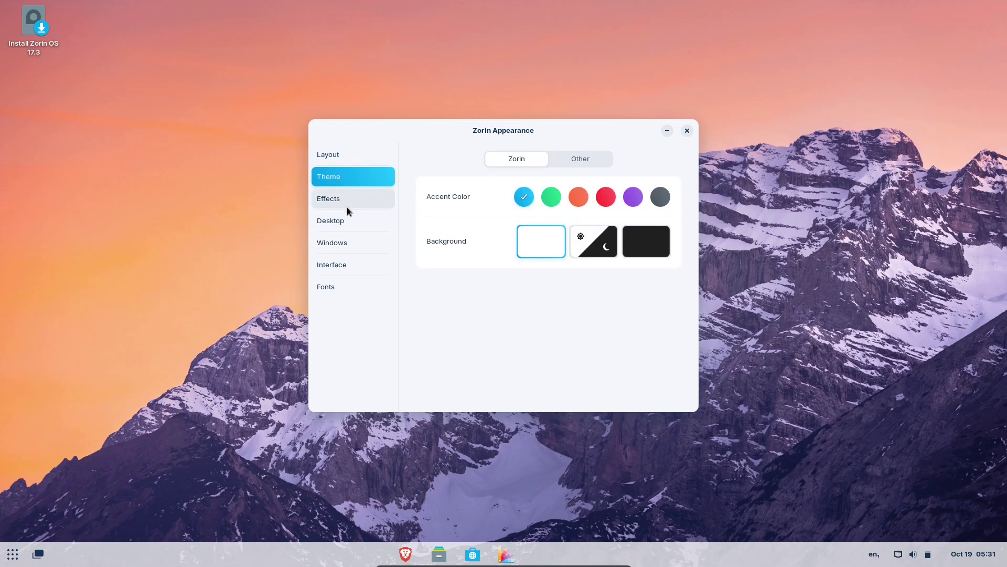
left_click(346, 201)
left_click(347, 219)
left_click(348, 240)
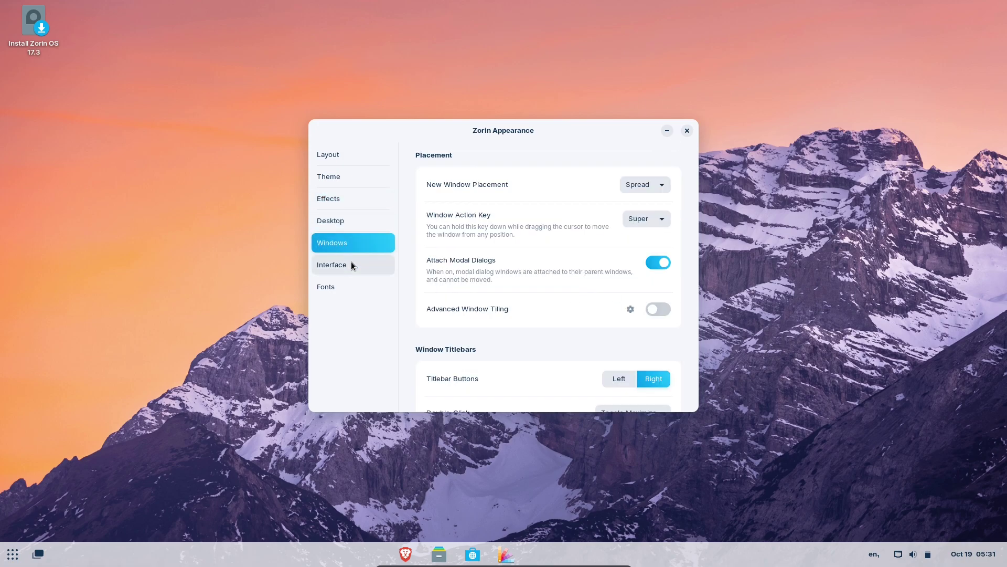
left_click_drag(694, 242, 694, 380)
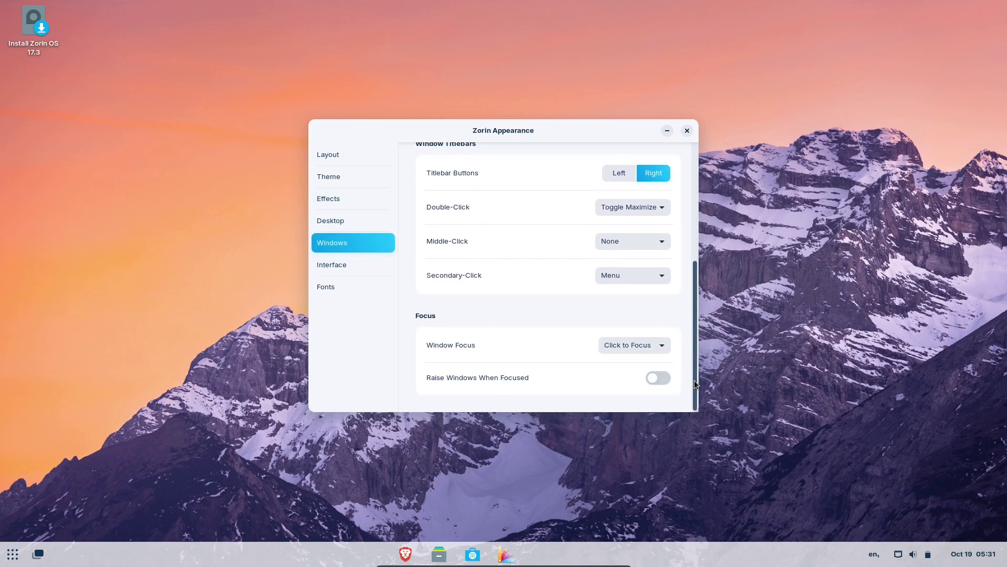
left_click(369, 264)
left_click(364, 280)
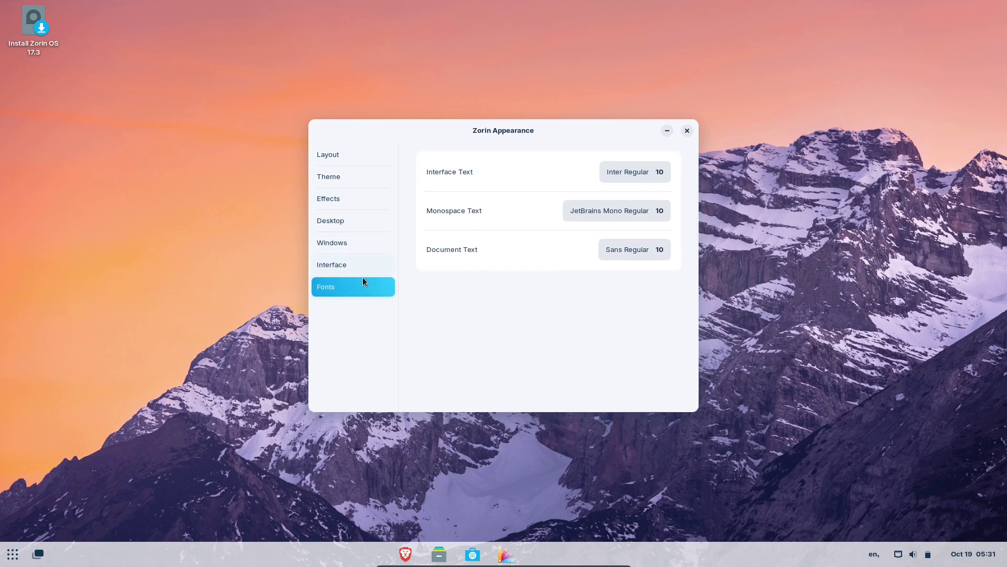
left_click(687, 130)
Launch the Zorin OS 17.3 installer and view the keyboard language, system status and calendar pop-ups while it loads
right_click(32, 21)
left_click(68, 115)
left_click(13, 552)
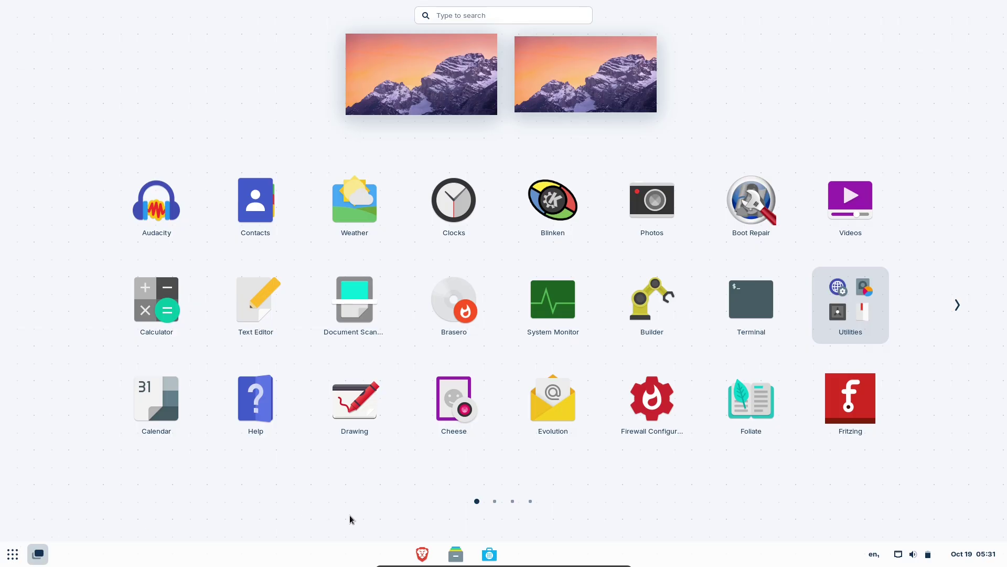
left_click(874, 554)
left_click(897, 557)
left_click(897, 558)
left_click(960, 557)
left_click(965, 555)
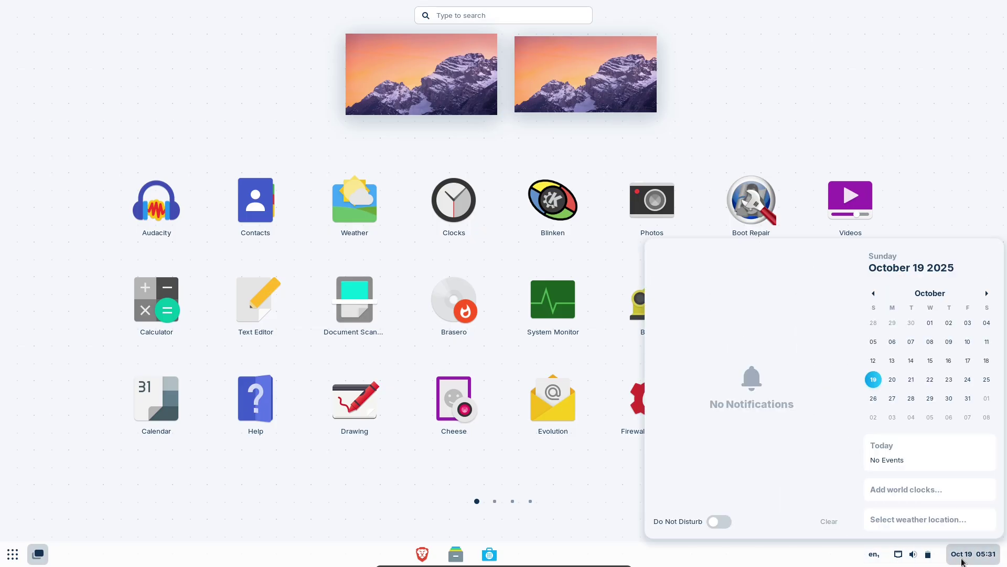
left_click(874, 553)
left_click(489, 552)
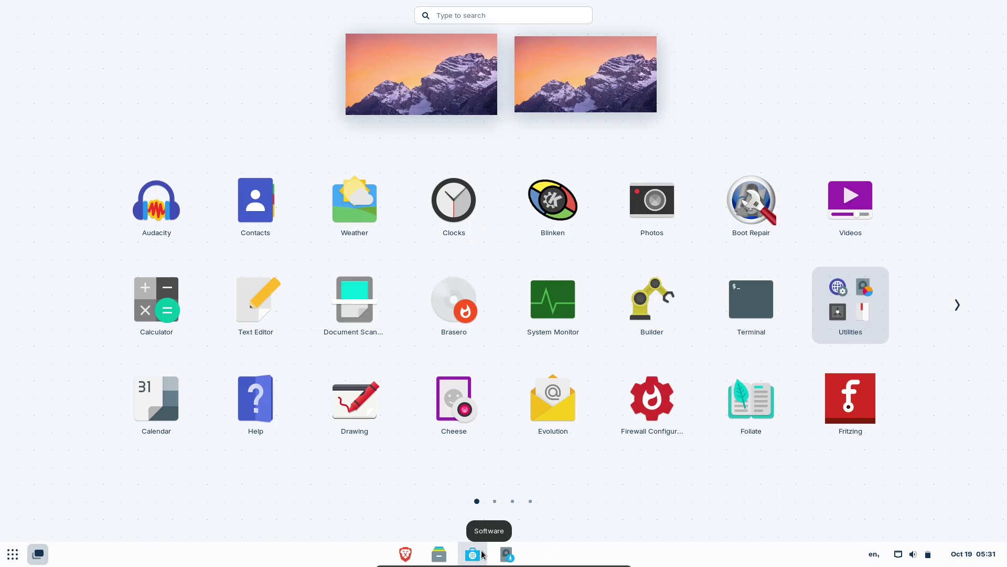
left_click(450, 98)
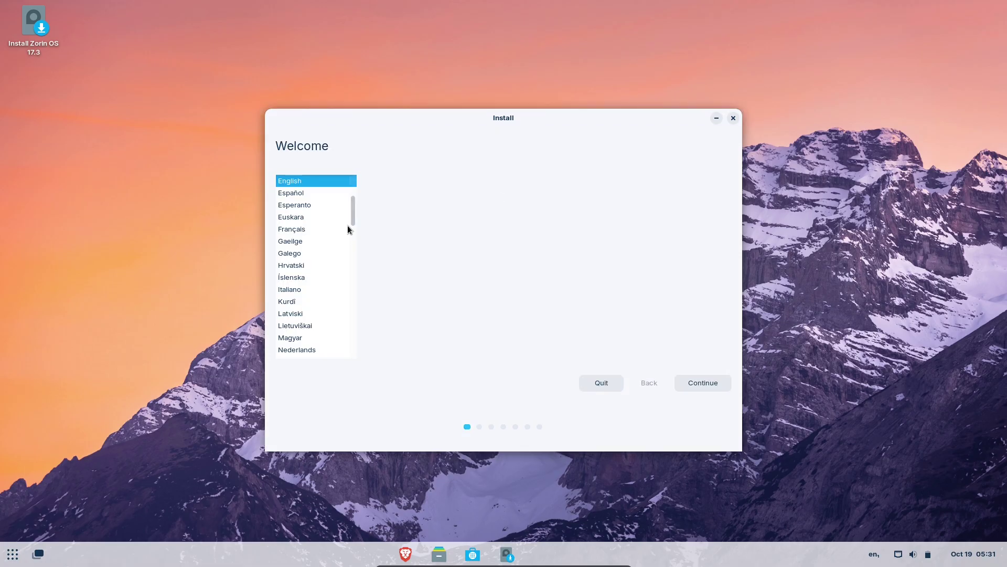
Proceed through the installer with English and the English (US) keyboard layout, opting out of the census
scroll(347, 229, "up", 3)
left_click(709, 378)
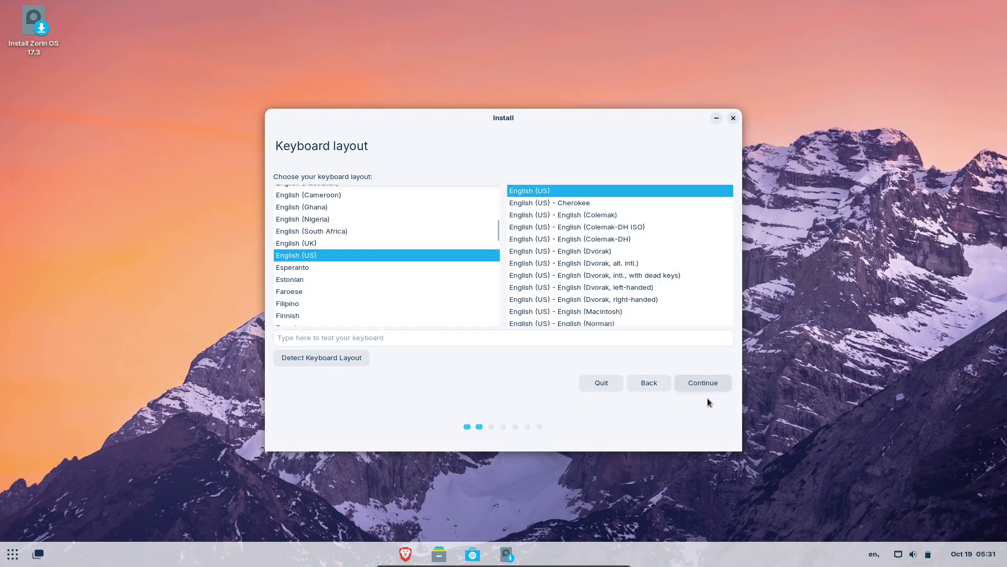
left_click(706, 382)
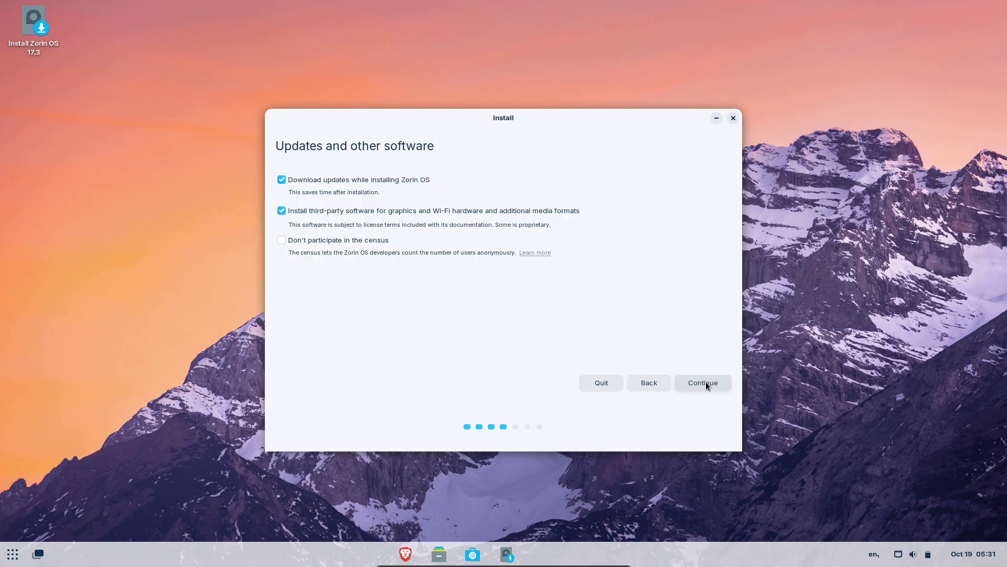
left_click(713, 379)
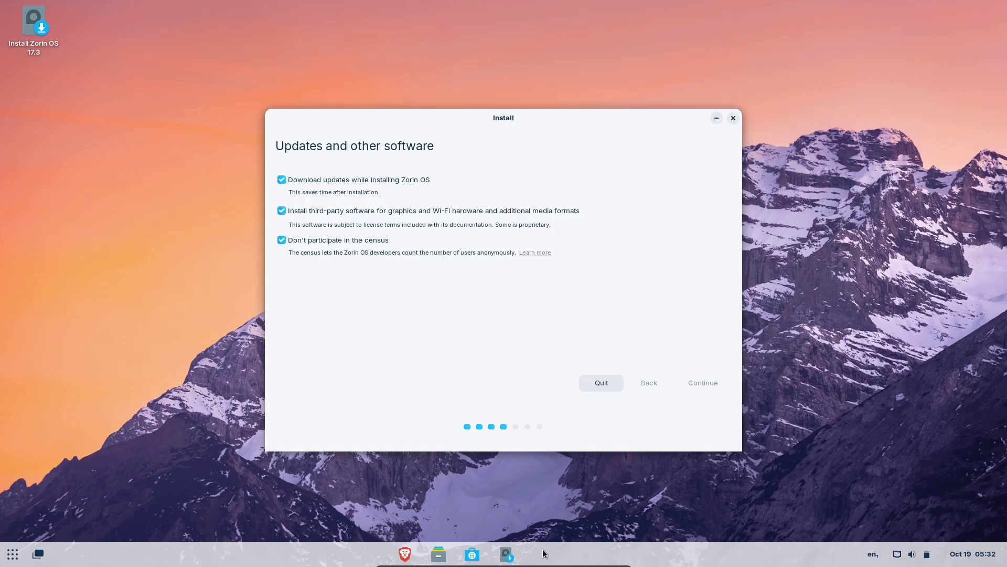
View the advanced features for the installation type, cancel them, and quit the Zorin OS 17.3 installer
left_click(374, 217)
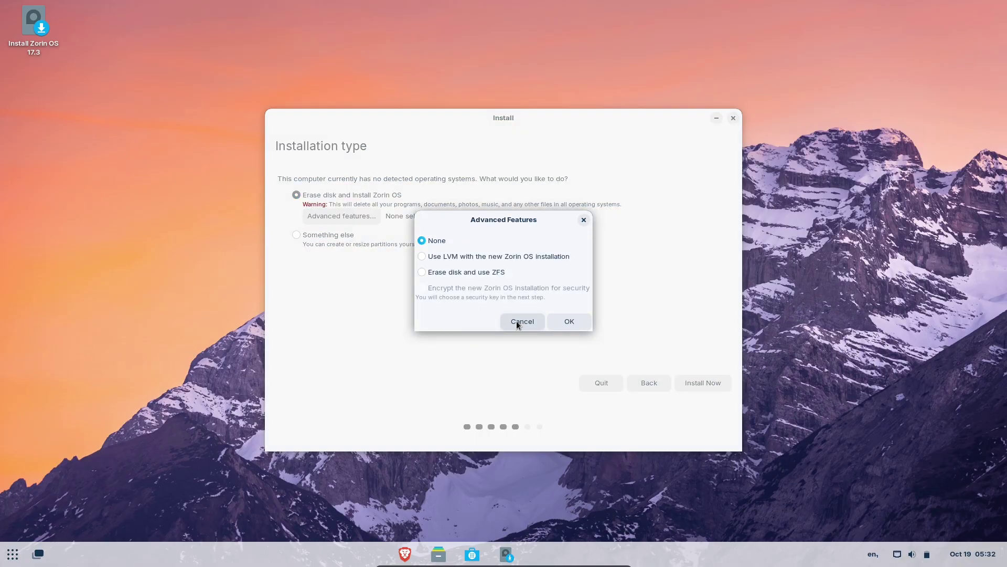
left_click(517, 322)
left_click(733, 118)
left_click(591, 301)
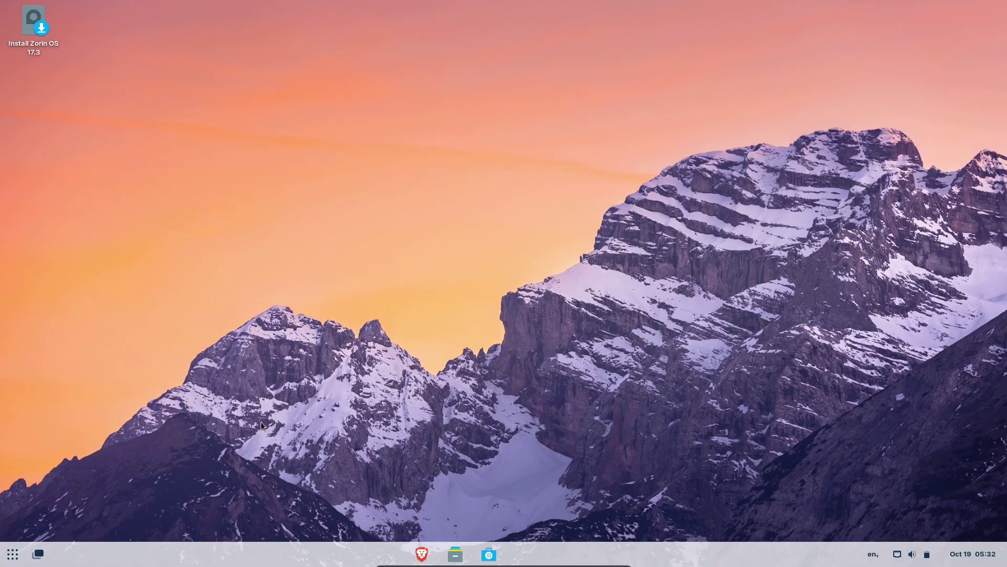
Open System Monitor, maximize its window, and look through the list of running processes
left_click(37, 554)
left_click(582, 344)
left_click(362, 38)
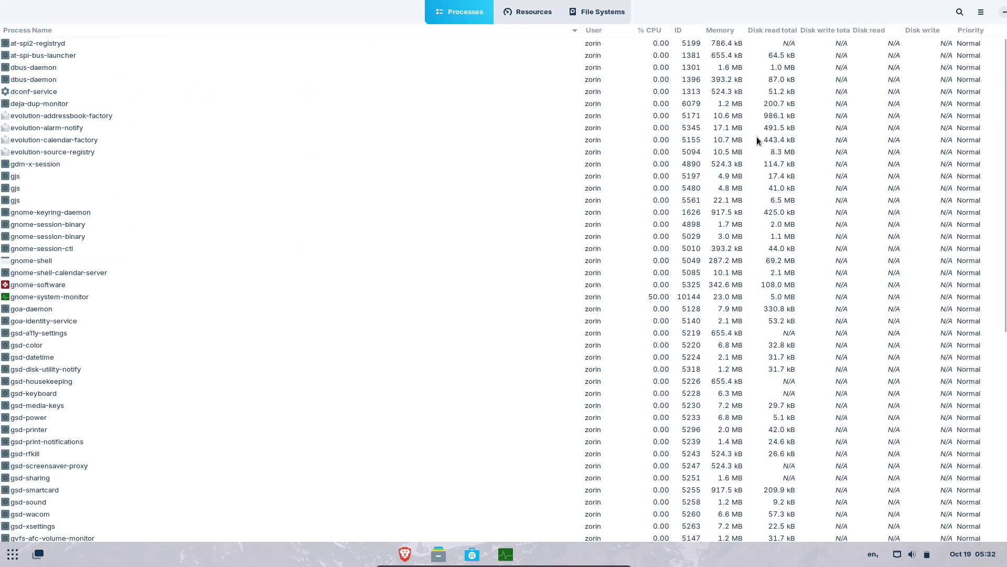
scroll(997, 253, "down", 3)
scroll(981, 367, "down", 4)
scroll(975, 247, "up", 7)
View System Monitor's resource graphs, About information and file systems, and close it
left_click(524, 15)
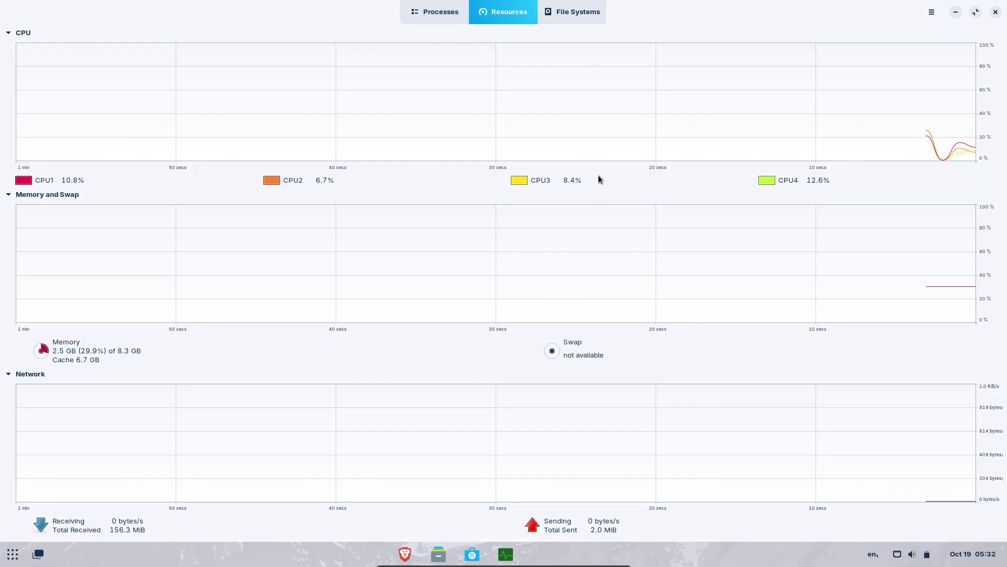
left_click(932, 12)
left_click(914, 103)
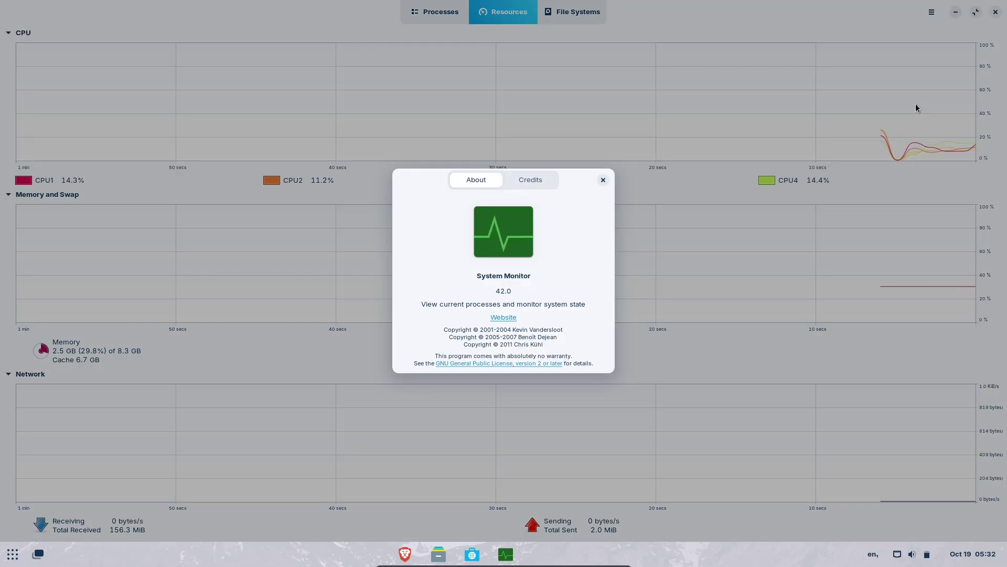
left_click(603, 180)
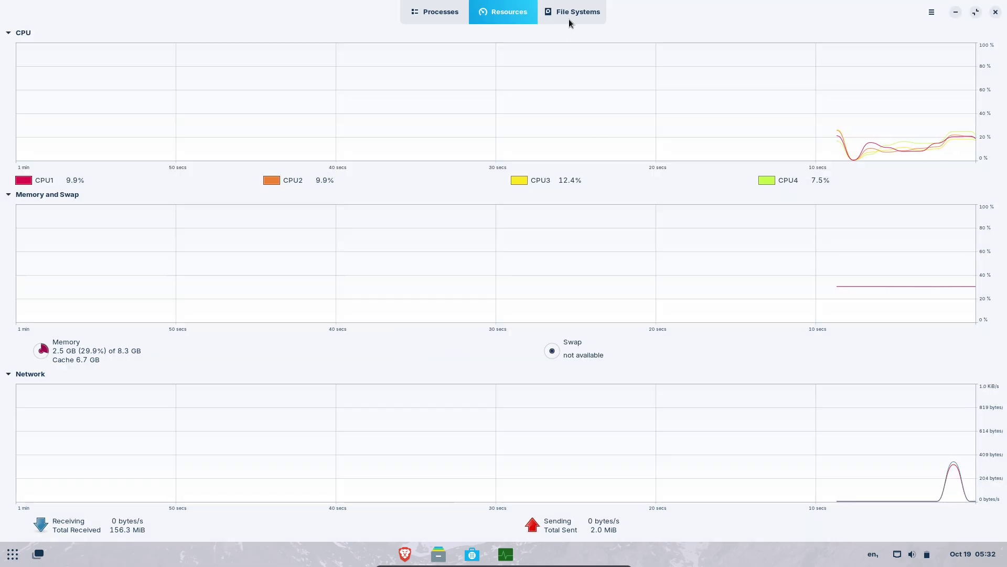
left_click(569, 17)
left_click(996, 12)
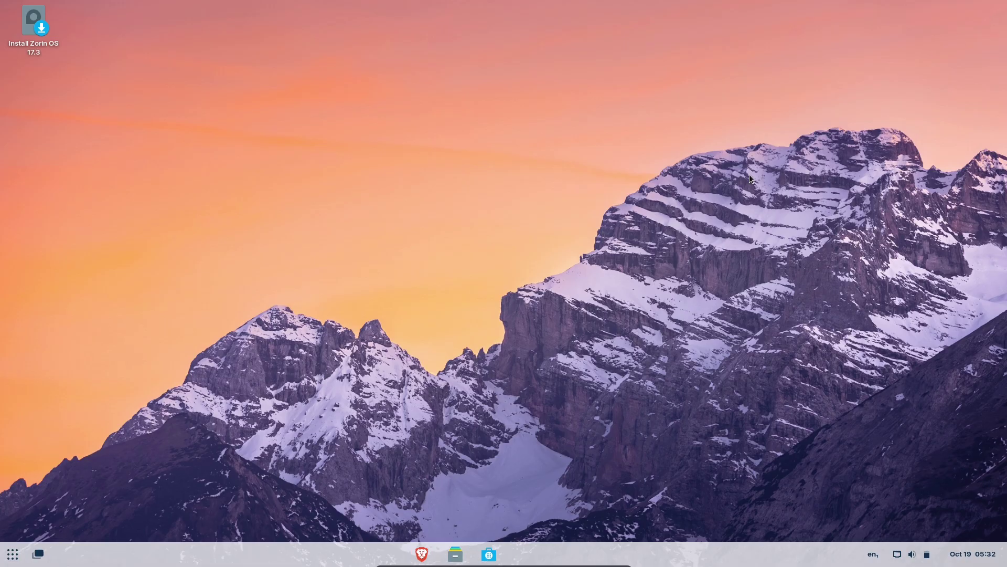
Open Terminal, maximize its window, and enable its menubar
left_click(11, 554)
left_click(740, 310)
left_click(472, 25)
right_click(490, 131)
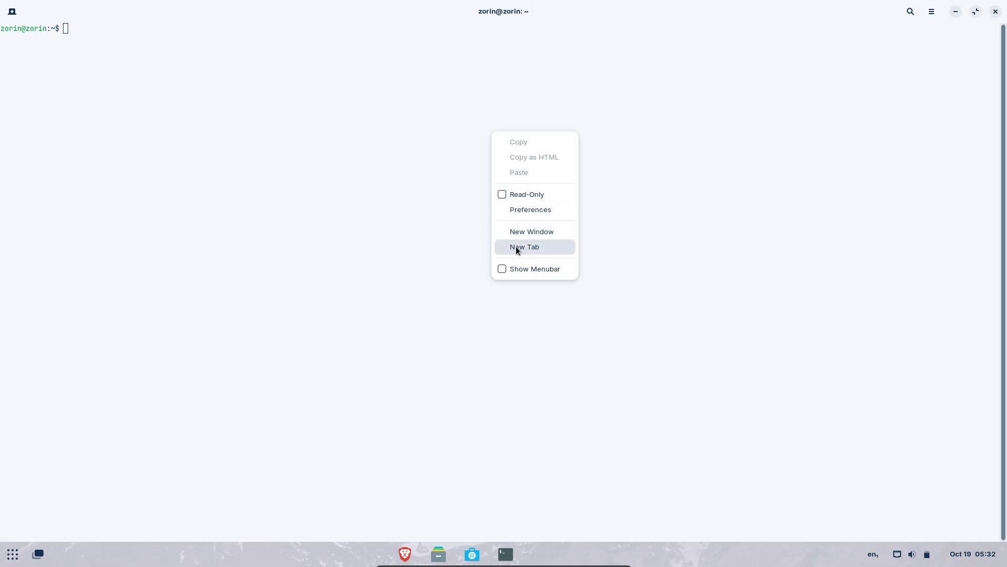
left_click(504, 268)
Set the Unnamed terminal profile to the custom font Monospace at size 16, and close the preferences
right_click(490, 175)
left_click(514, 256)
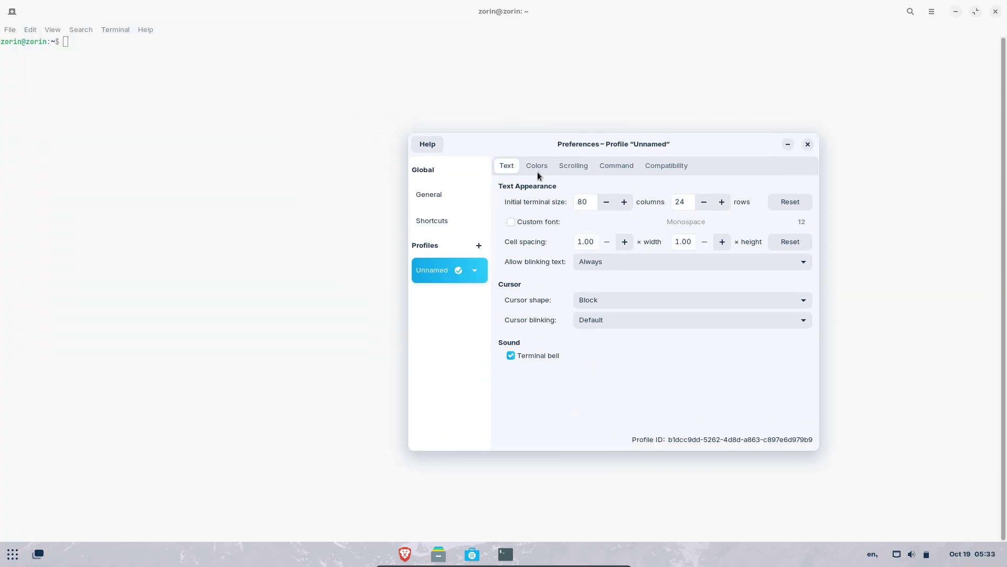
left_click(545, 221)
left_click(802, 227)
left_click(710, 403)
left_click(710, 403)
left_click(710, 402)
left_click(710, 403)
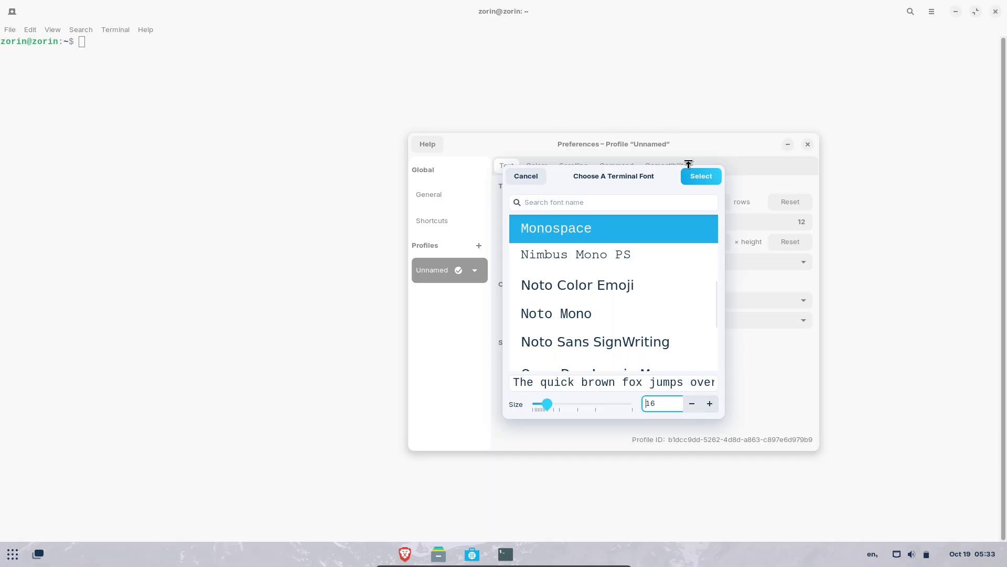
left_click(701, 176)
left_click(808, 144)
Try to install a package by running "sudo apt install neoftech" in the terminal
type("sudo apt install neoftech")
key("Return")
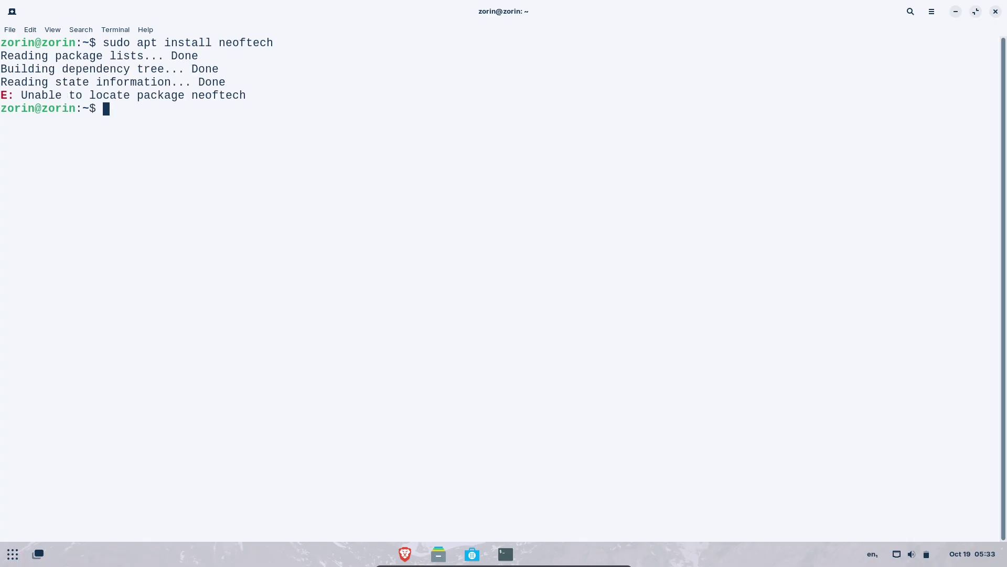
Install neofetch in the terminal with "sudo apt install neofetch" and accept the additional packages
type("sudo apt install ne")
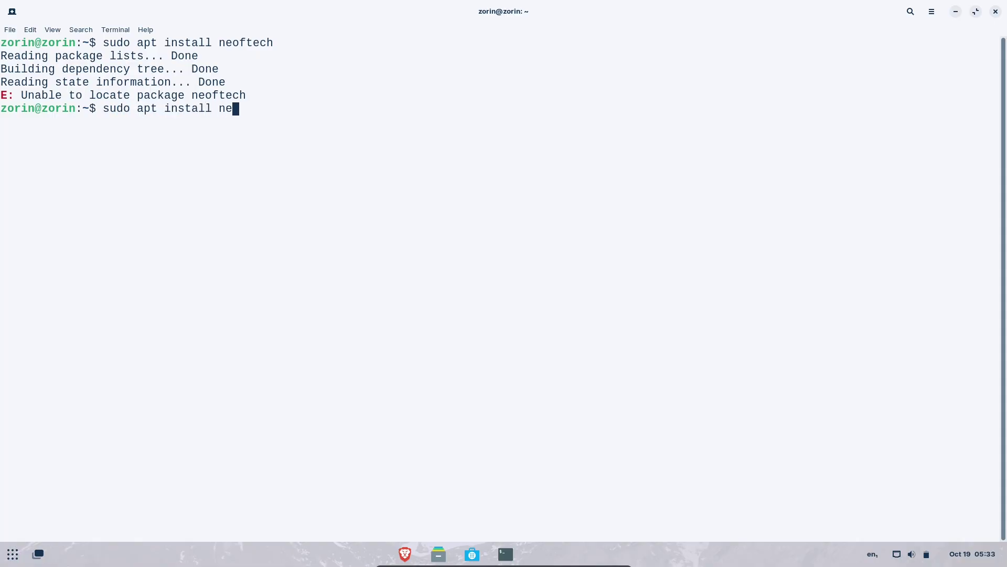
type("ofetch")
key("Return")
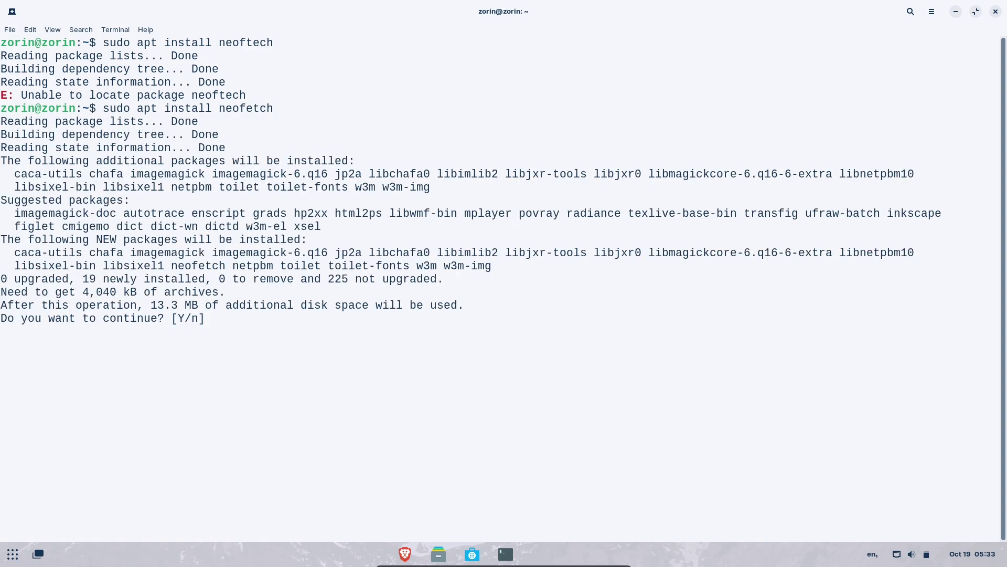
type("y")
key("Return")
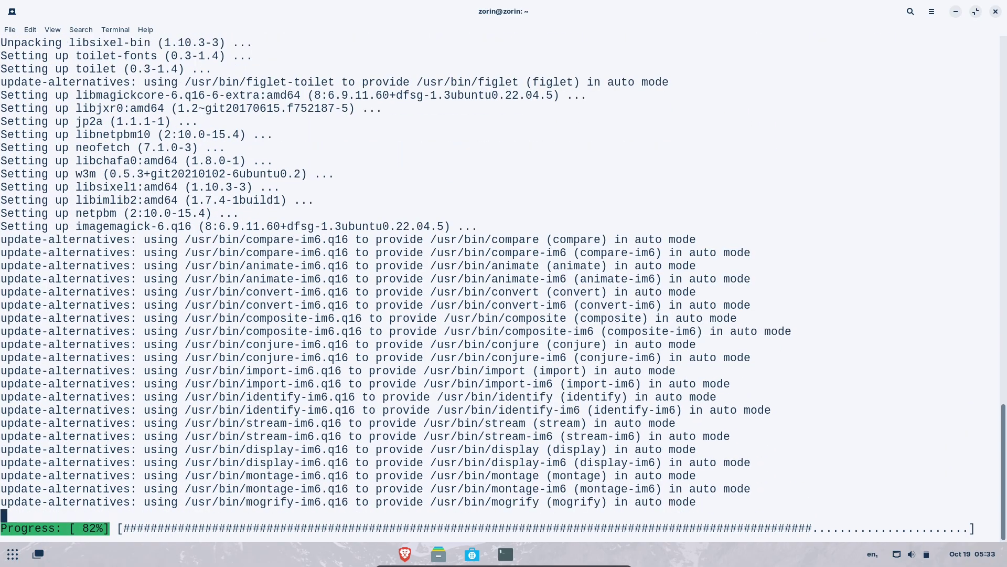
Install inxi with "sudo apt install inxi" and accept the additional package
type("udo apt install inx")
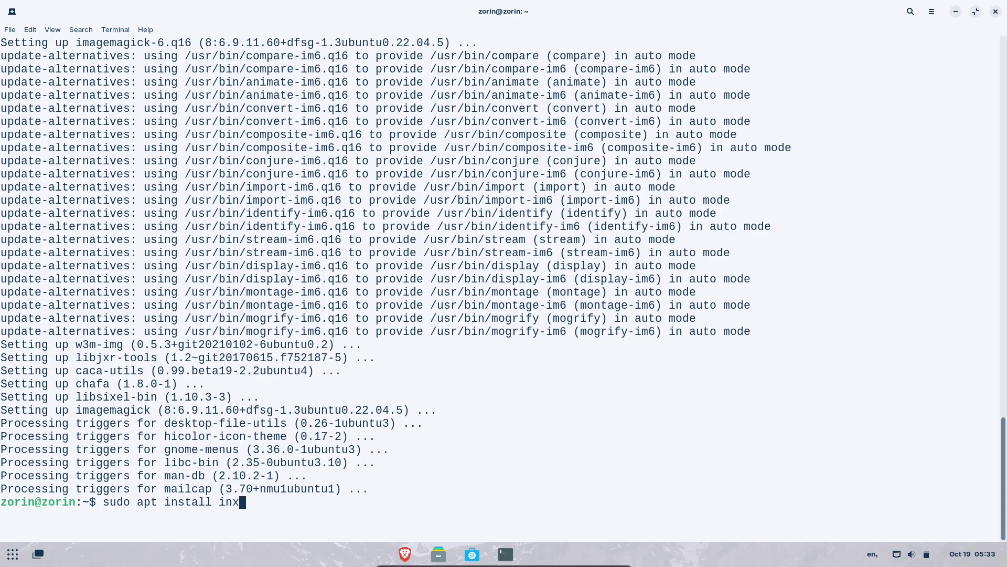
type("i")
key("Return")
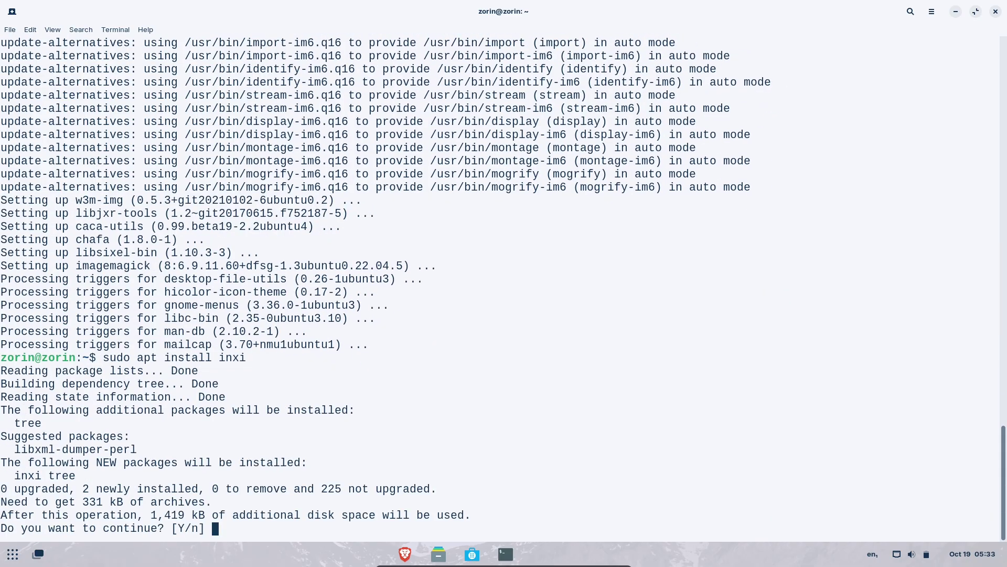
type("y")
key("Return")
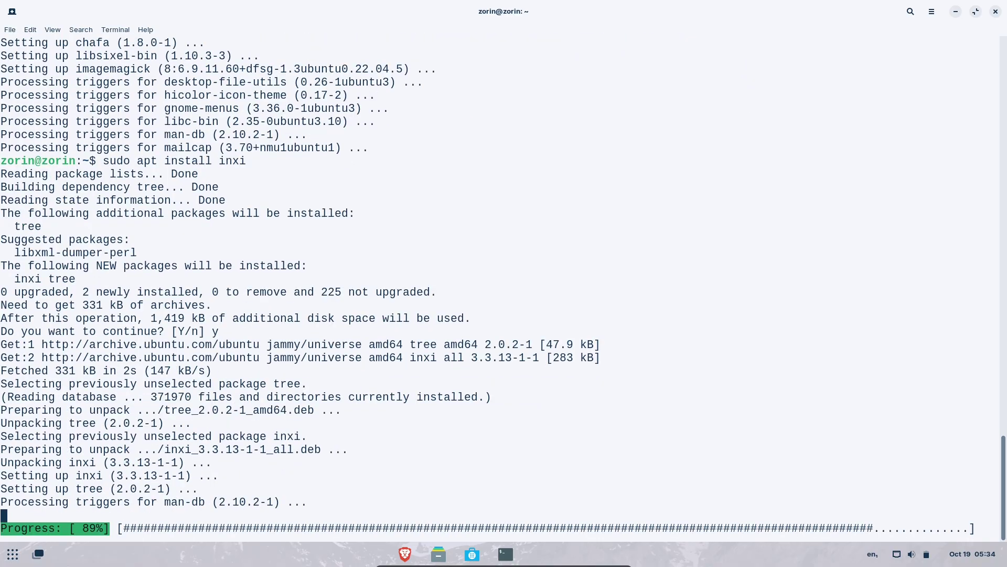
Install htop with "sudo apt install htop", running the install command a second time
type("sudo apt instal")
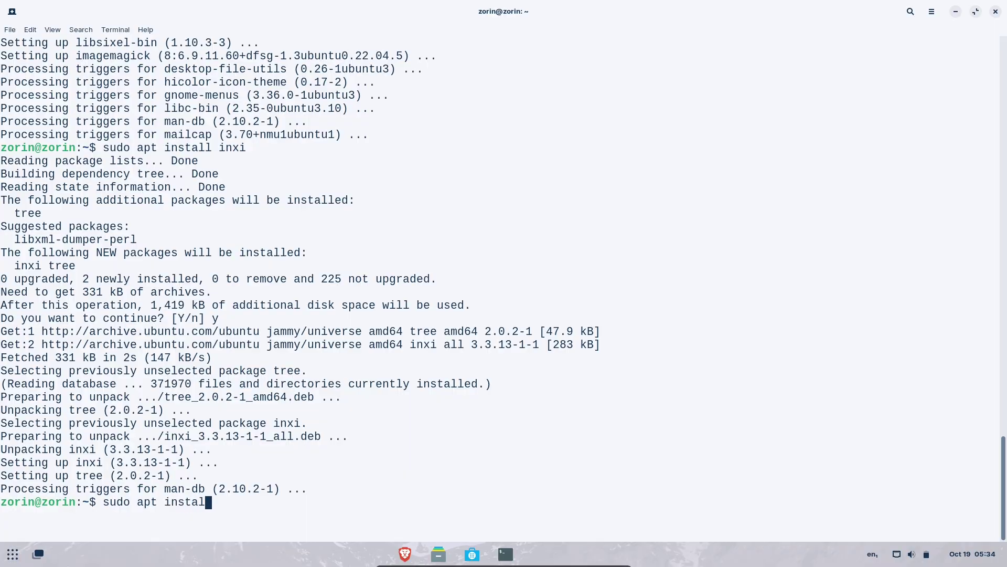
type("l htop")
key("Return")
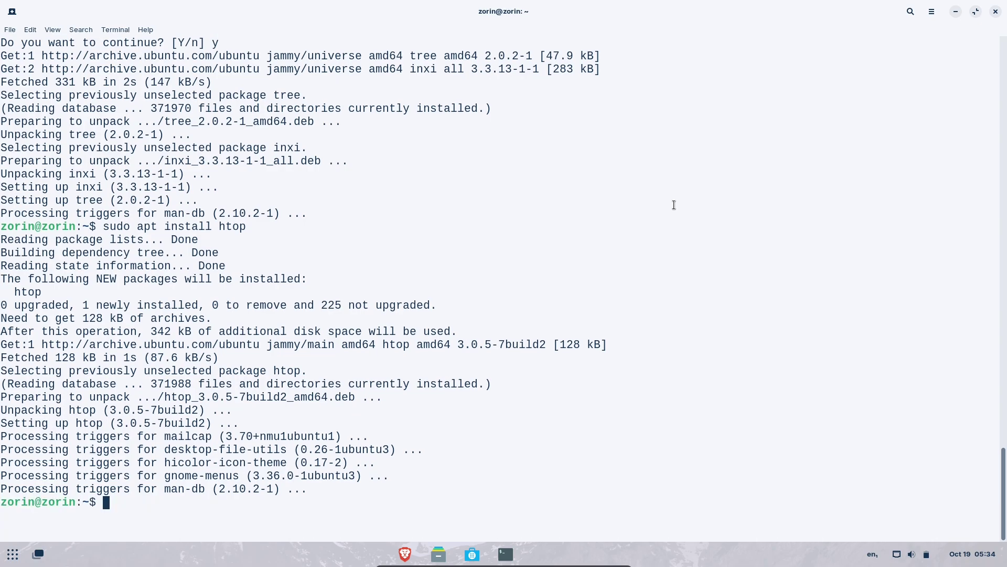
type("sudo apt install htop")
key("Return")
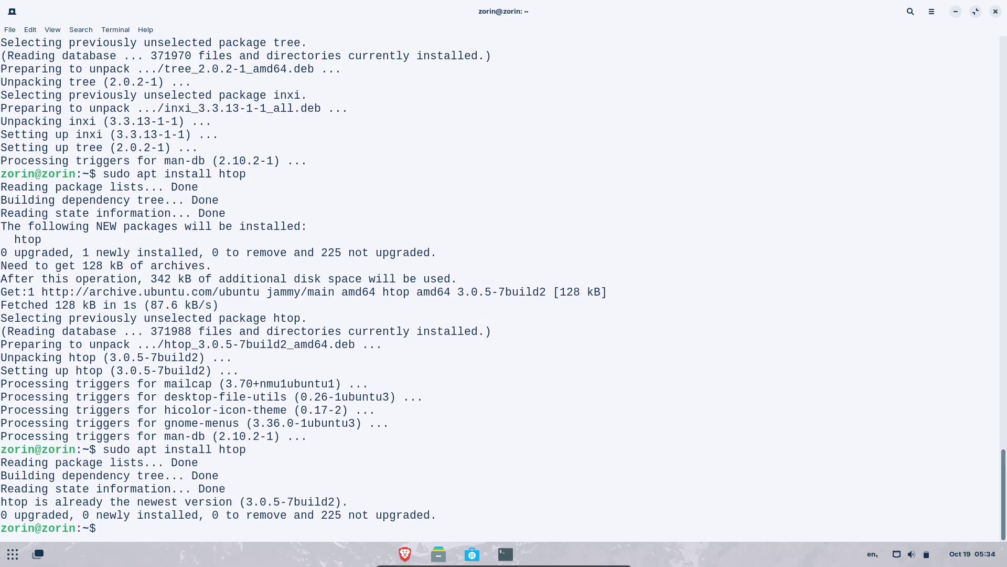
Clear the terminal and display the system summary with neofetch
type("clear")
key("Return")
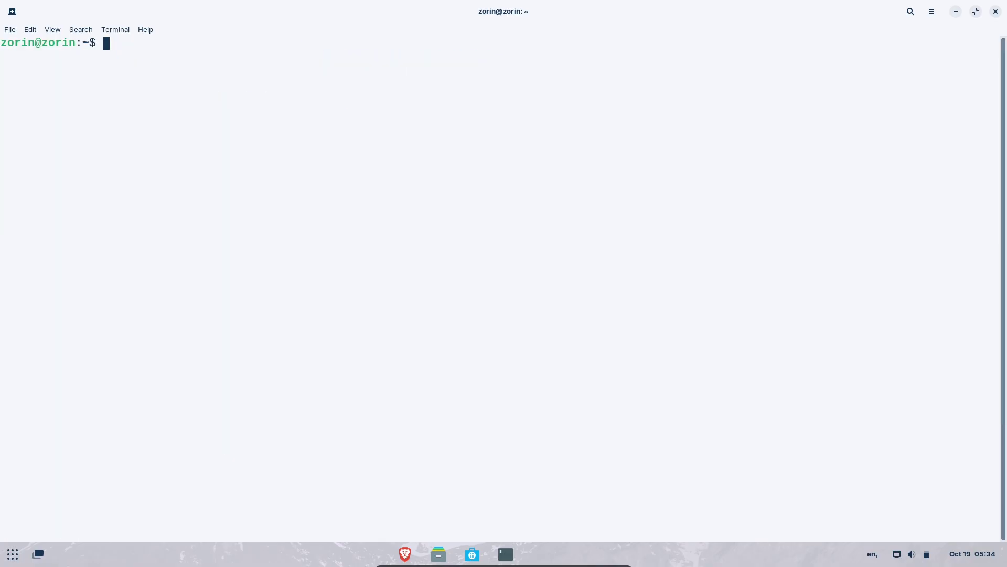
type("neofetch")
key("Return")
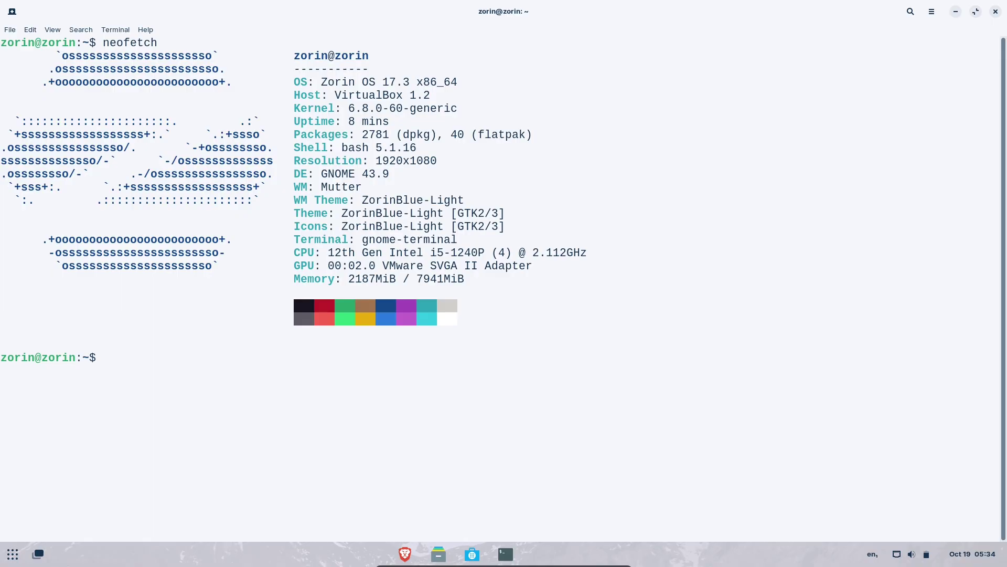
Check the OS release with "cat /etc/issue" and the Python version with "python3 --version"
type("cat /etc/issue")
key("Return")
type("python3  --version")
key("Return")
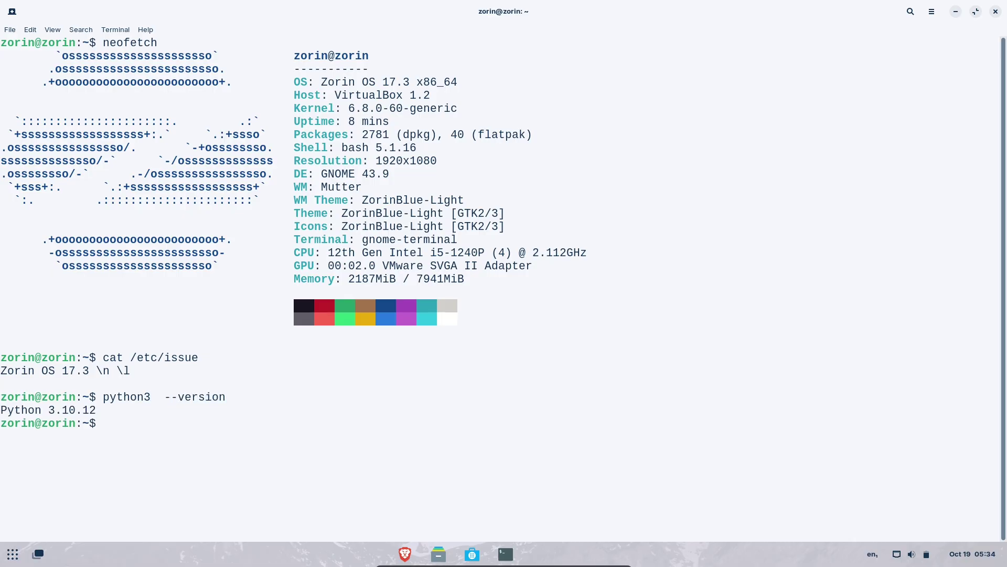
Clear the terminal and display the short and basic hardware reports with "inxi" and "inxi -b"
type("clear")
key("Return")
type("inxi")
key("Return")
type("inx")
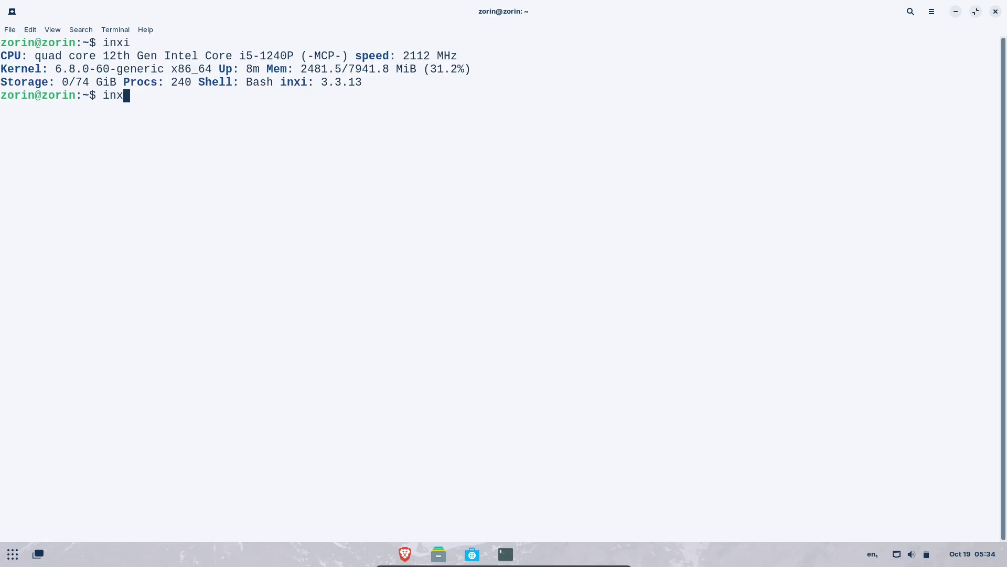
type("i -b")
key("Return")
Display the full hardware report with "inxi -F" and the graphics details with "inxi -G"
type("inxi -F")
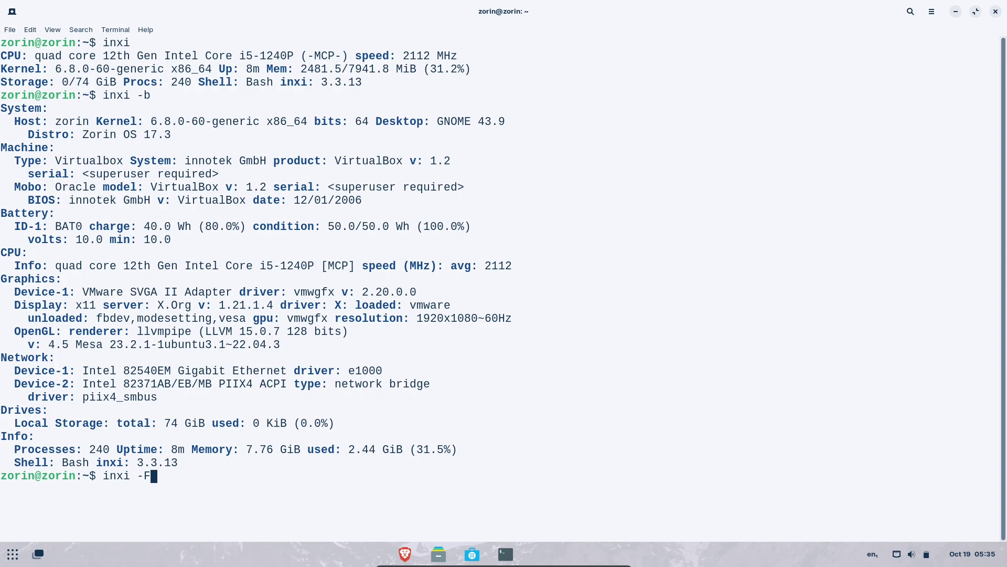
type("inx")
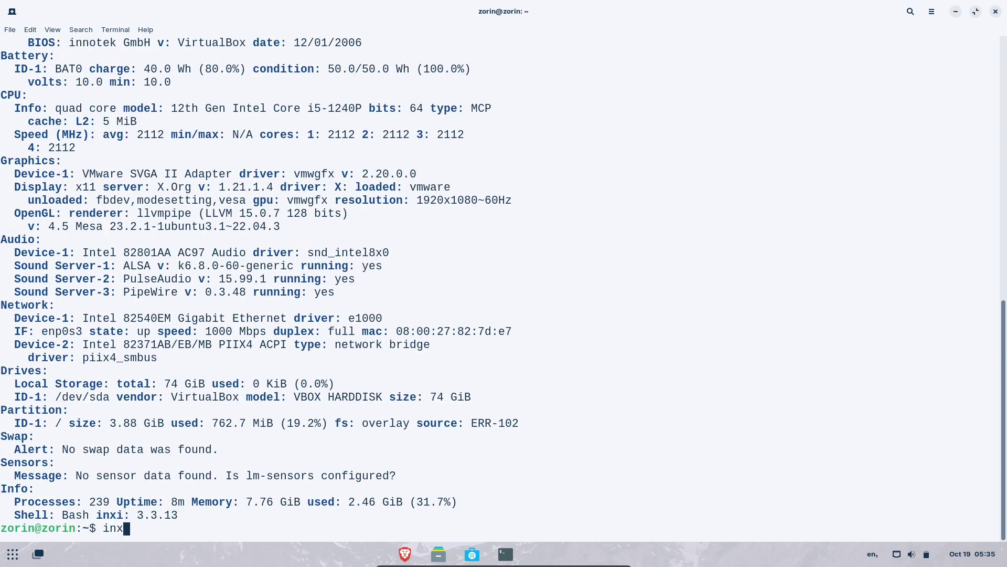
type("i -G")
key("Return")
Clear the terminal, view the running processes in htop, and close the terminal despite the running process
type("clear")
key("Return")
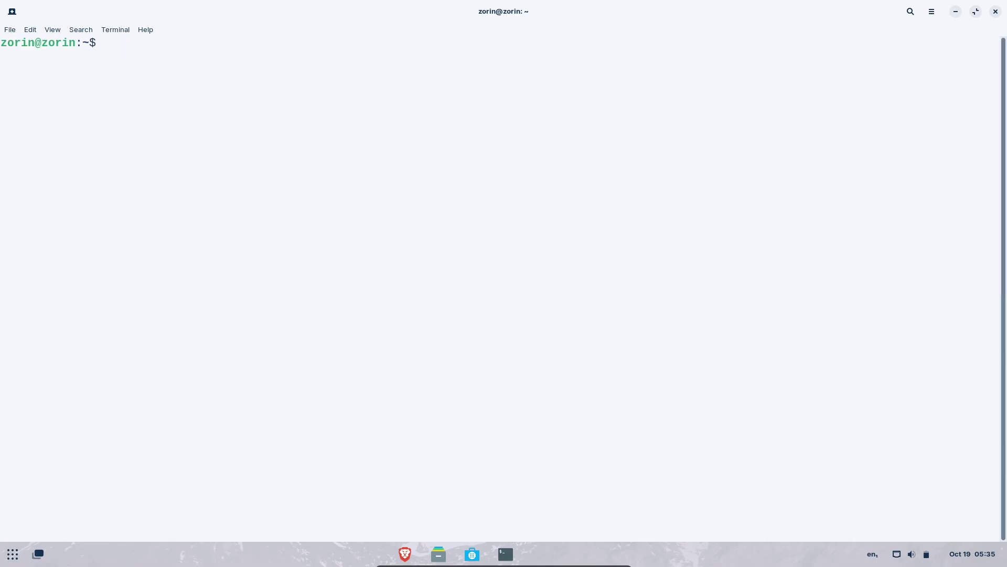
type("htop")
key("Return")
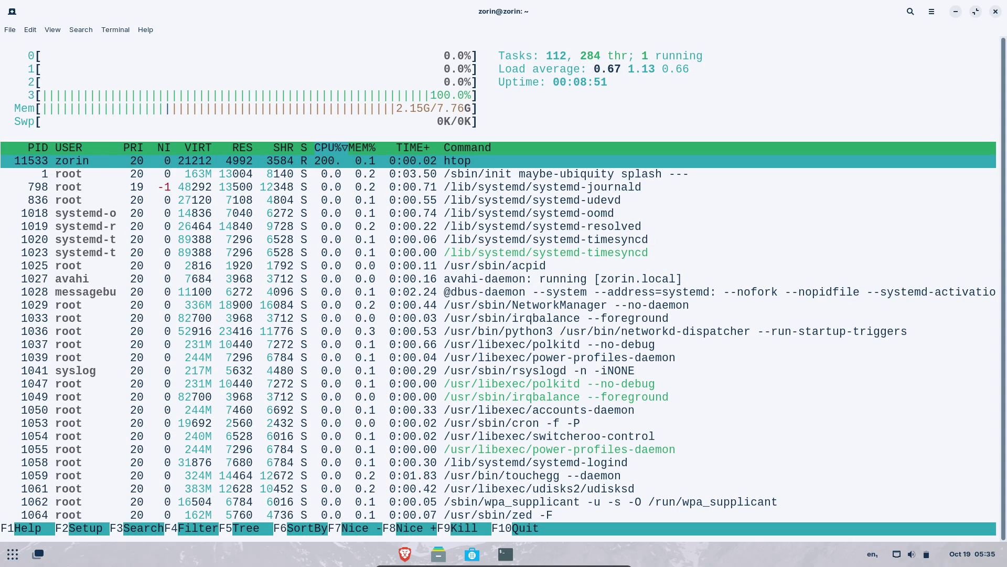
left_click(995, 11)
left_click(597, 297)
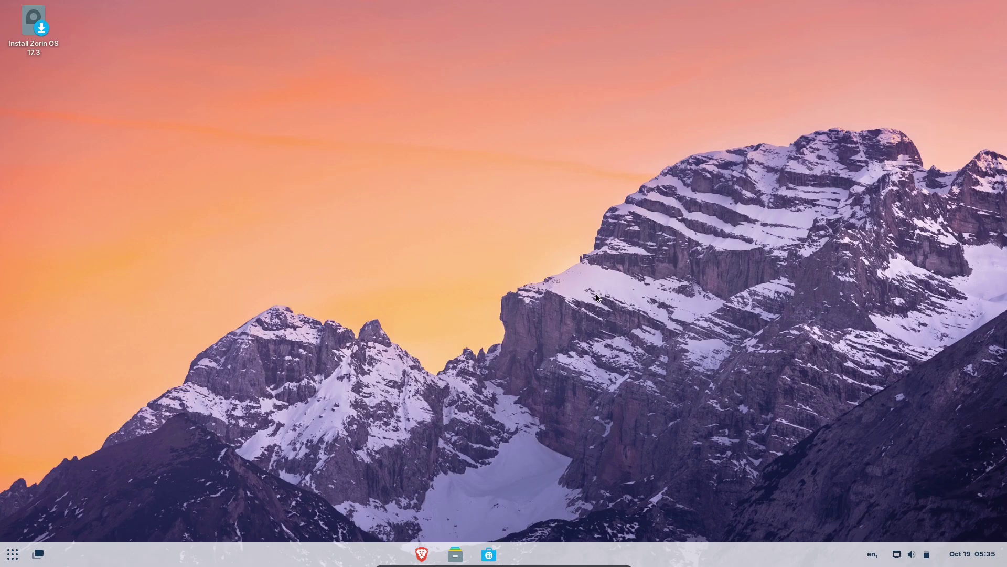
Bring up the log-out confirmation for the live session user from the system's power options
left_click(912, 554)
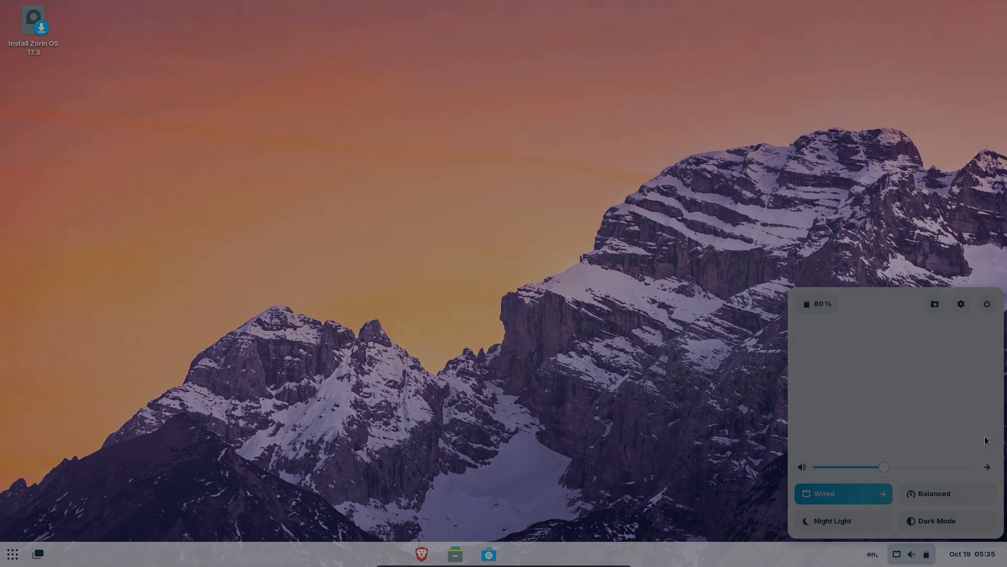
left_click(987, 304)
left_click(857, 423)
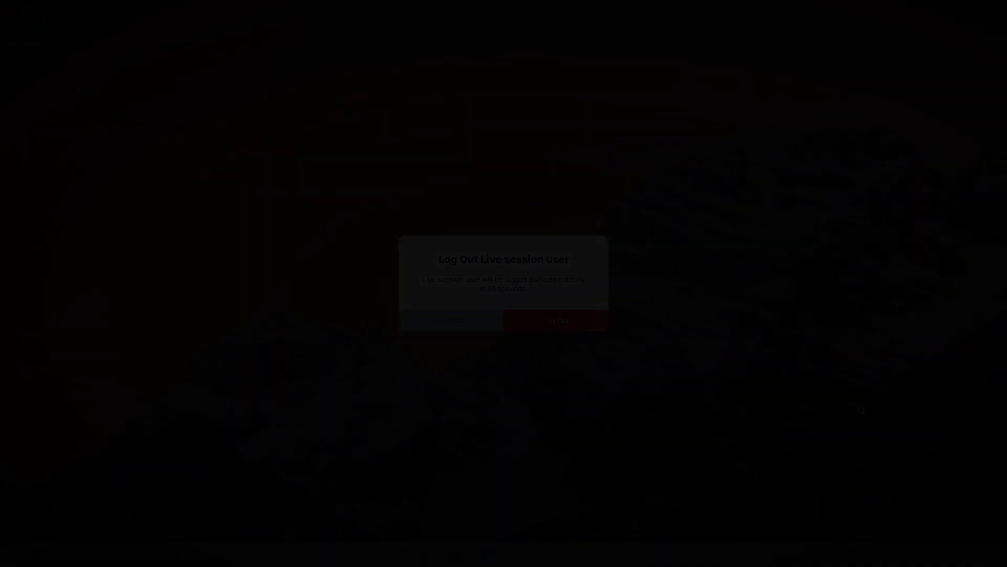